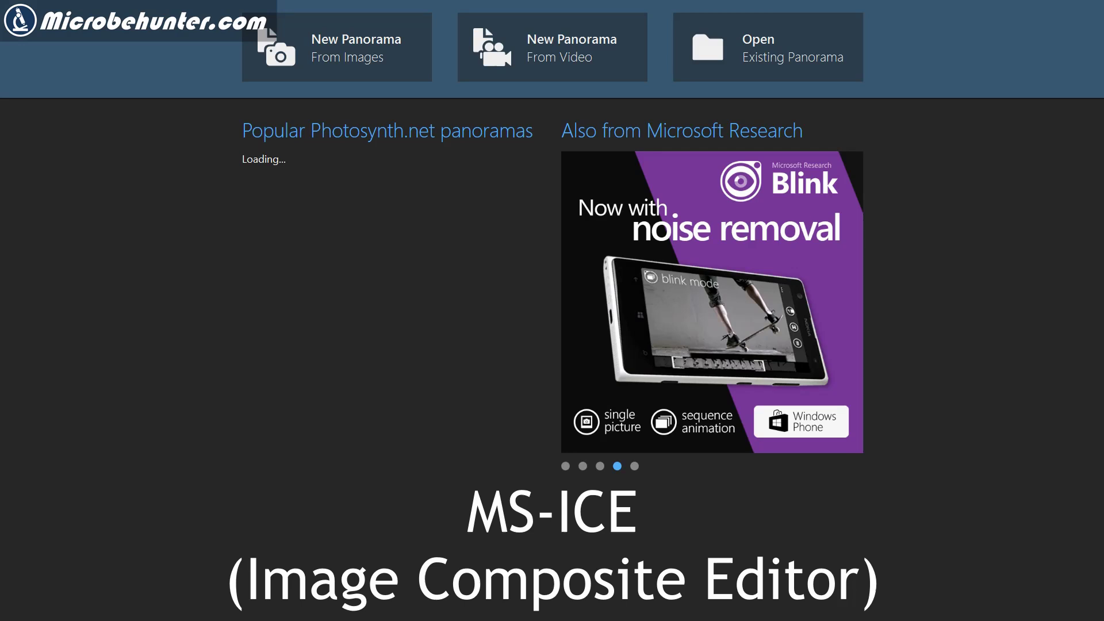
# Import the MVI_4134 video into Image Composite Editor as a new panorama and stitch it with auto-detected camera motion.
pyautogui.moveTo(1095, 173); pyautogui.dragTo(490, 318)
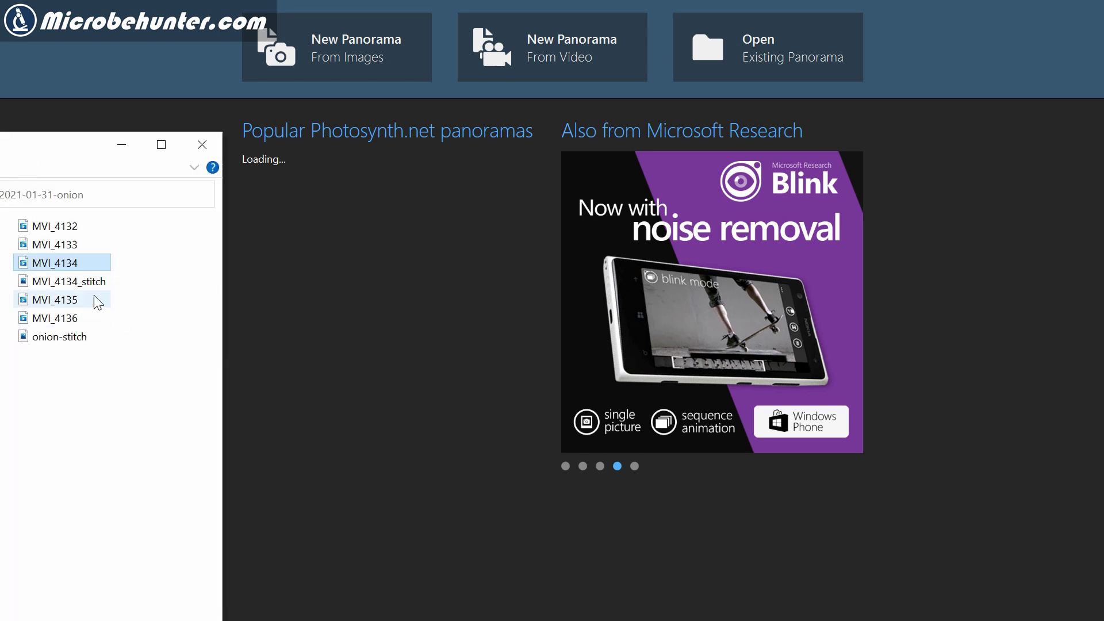
pyautogui.moveTo(60, 265); pyautogui.dragTo(344, 280)
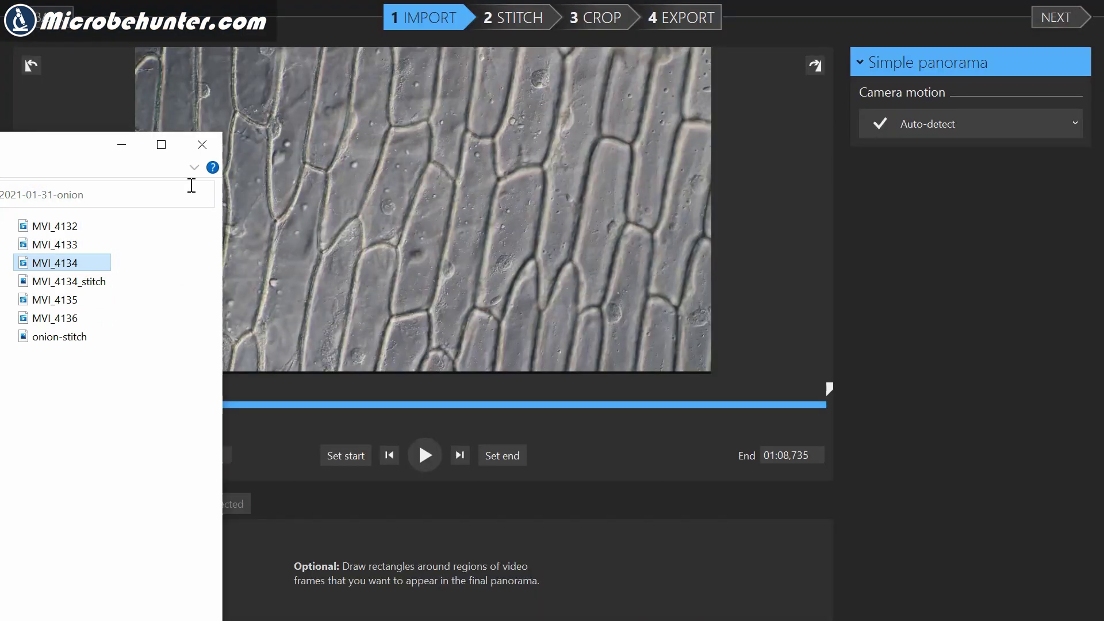
pyautogui.click(121, 144)
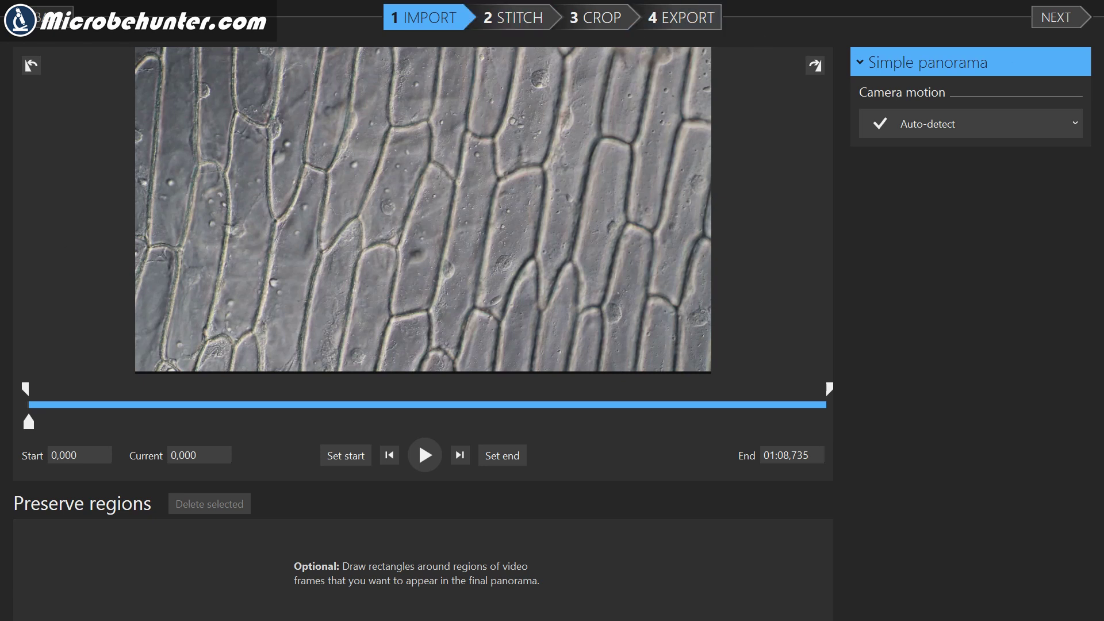
pyautogui.click(1054, 16)
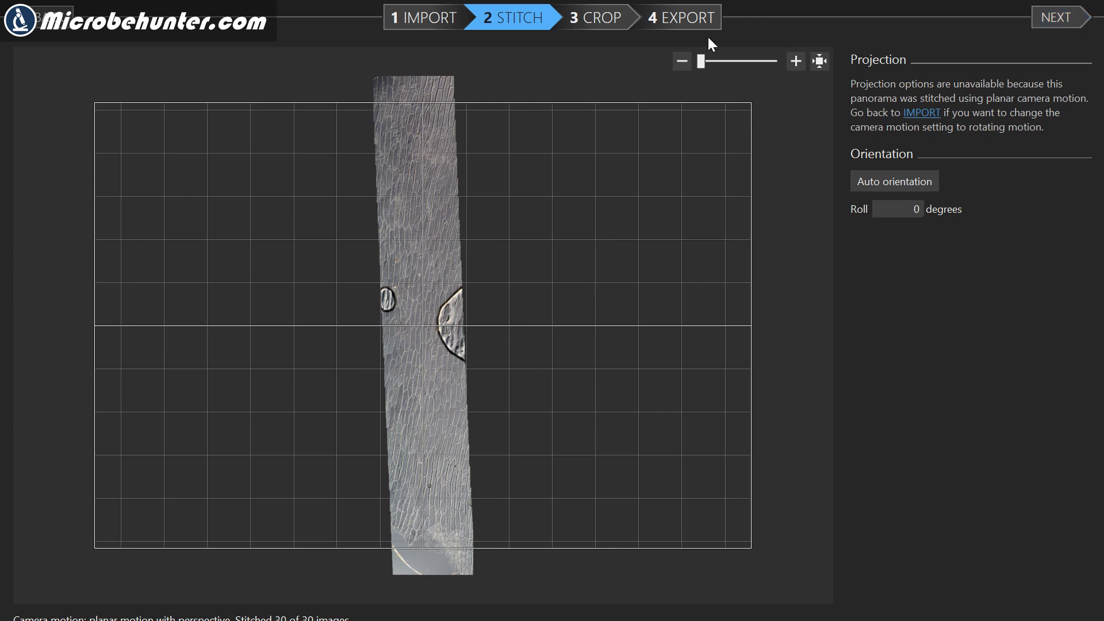
# Proceed to the crop stage, try the automatic crop, and restore the full uncropped panorama.
pyautogui.click(1037, 21)
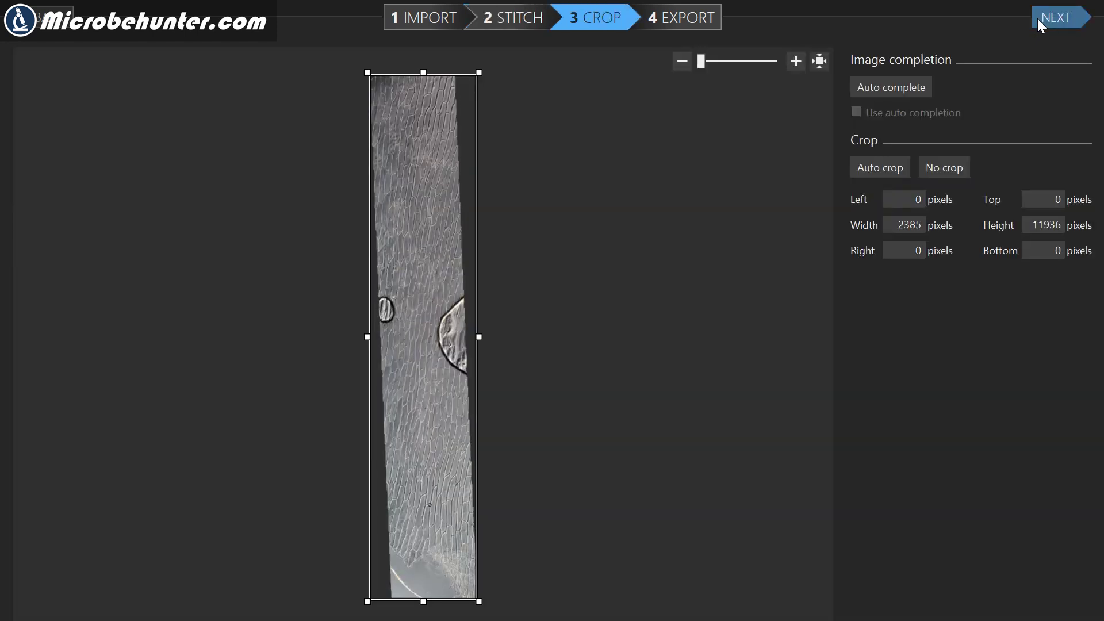
pyautogui.click(890, 177)
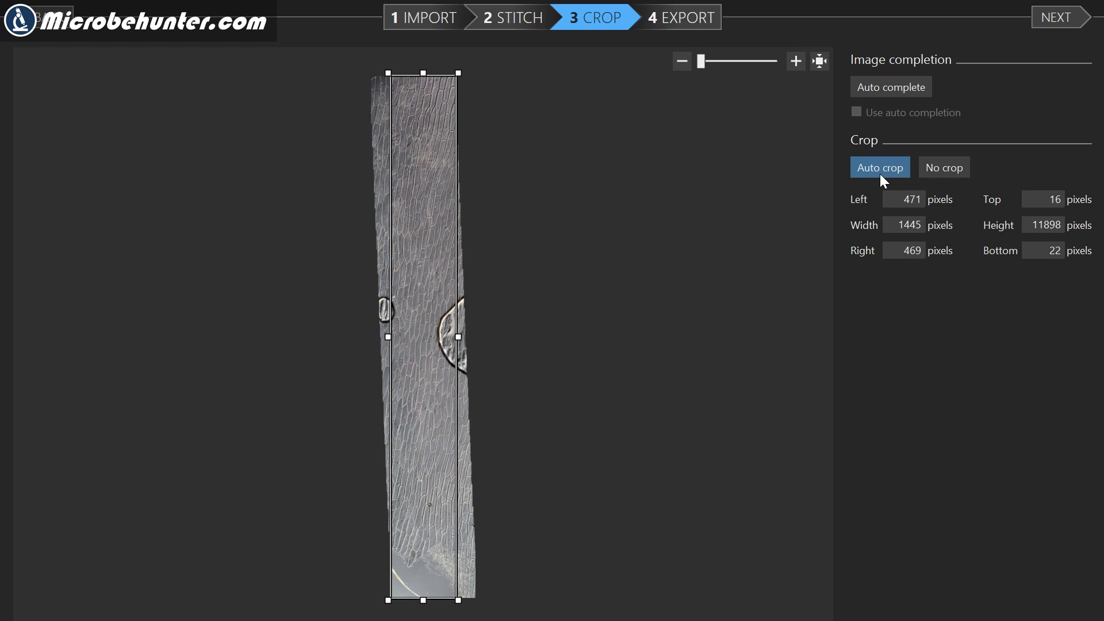
pyautogui.click(928, 170)
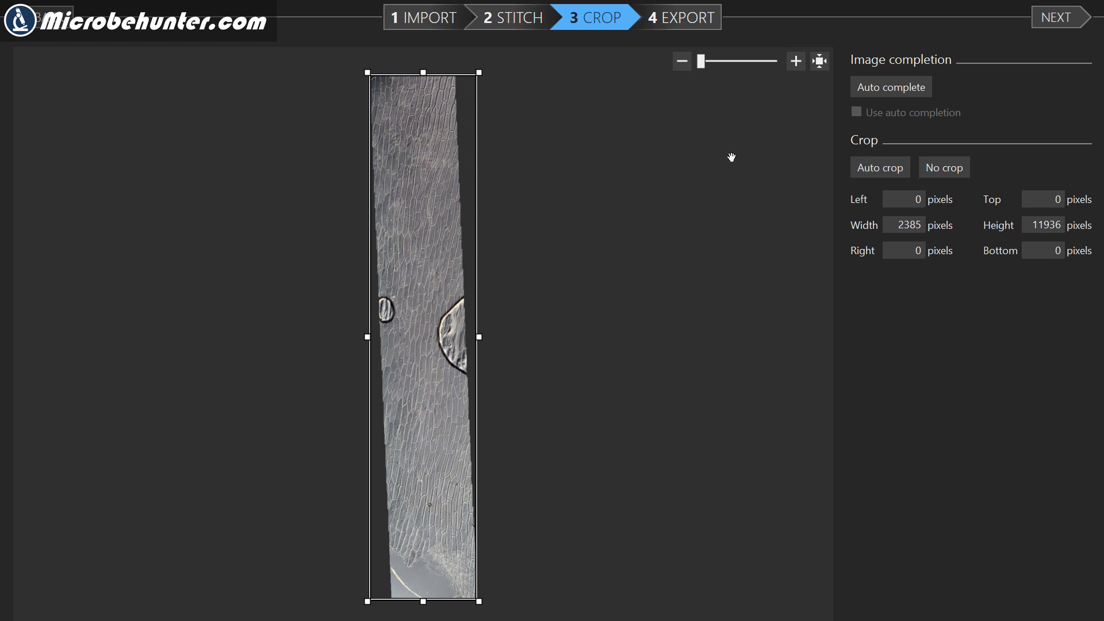
# Export the panorama to disk as a JPEG named "stitched" at quality 100, and close the program.
pyautogui.click(1074, 19)
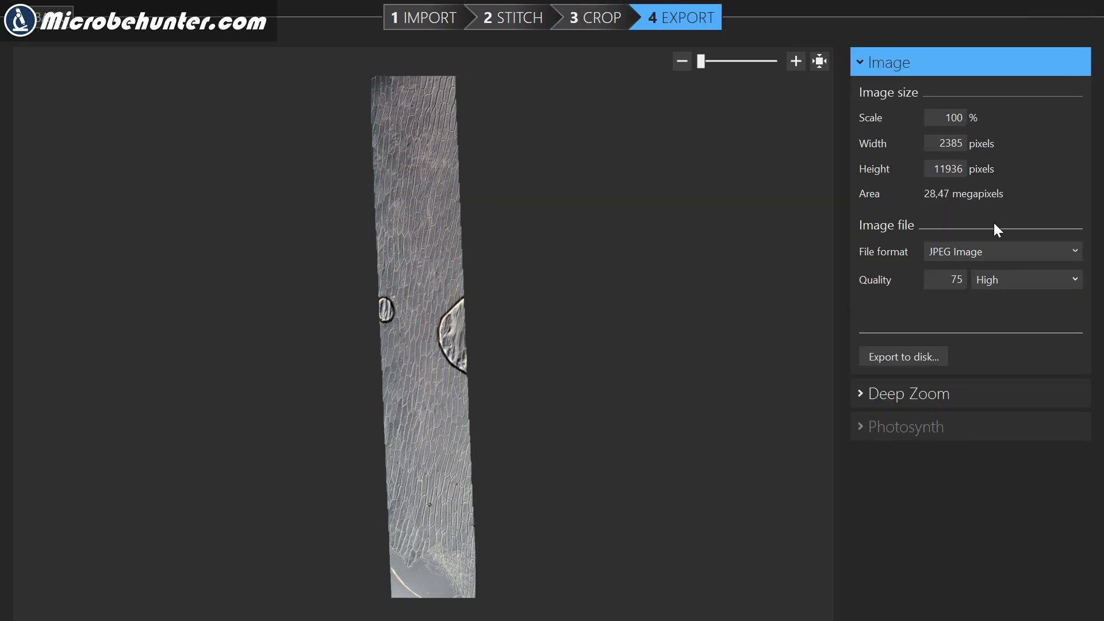
pyautogui.doubleClick(955, 282)
pyautogui.write('1000')
pyautogui.press('BackSpace')
pyautogui.click(910, 361)
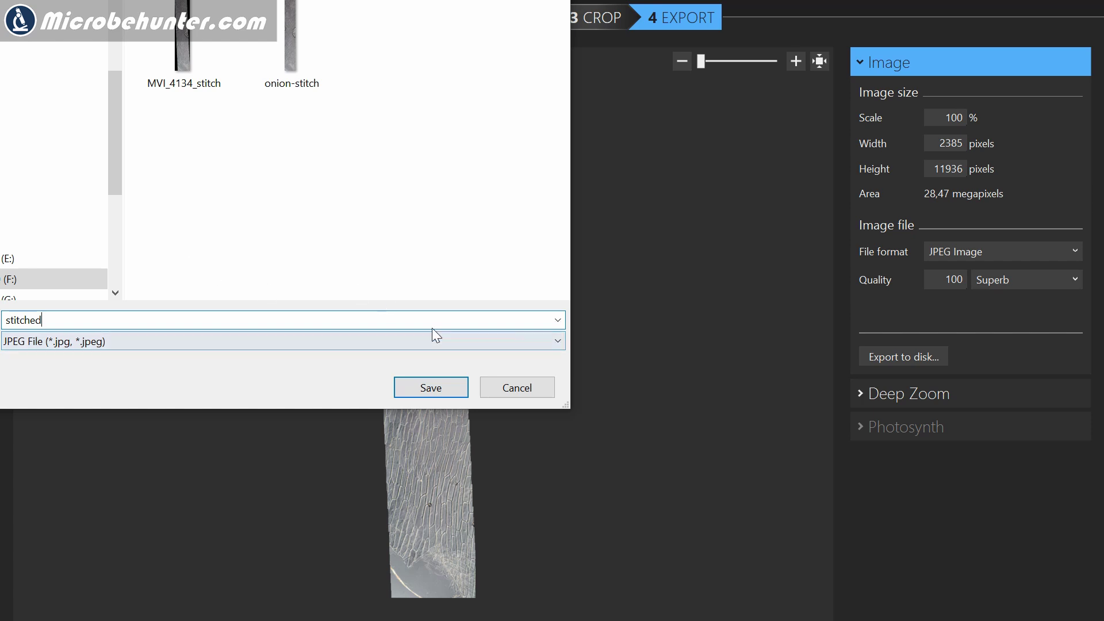
pyautogui.click(439, 388)
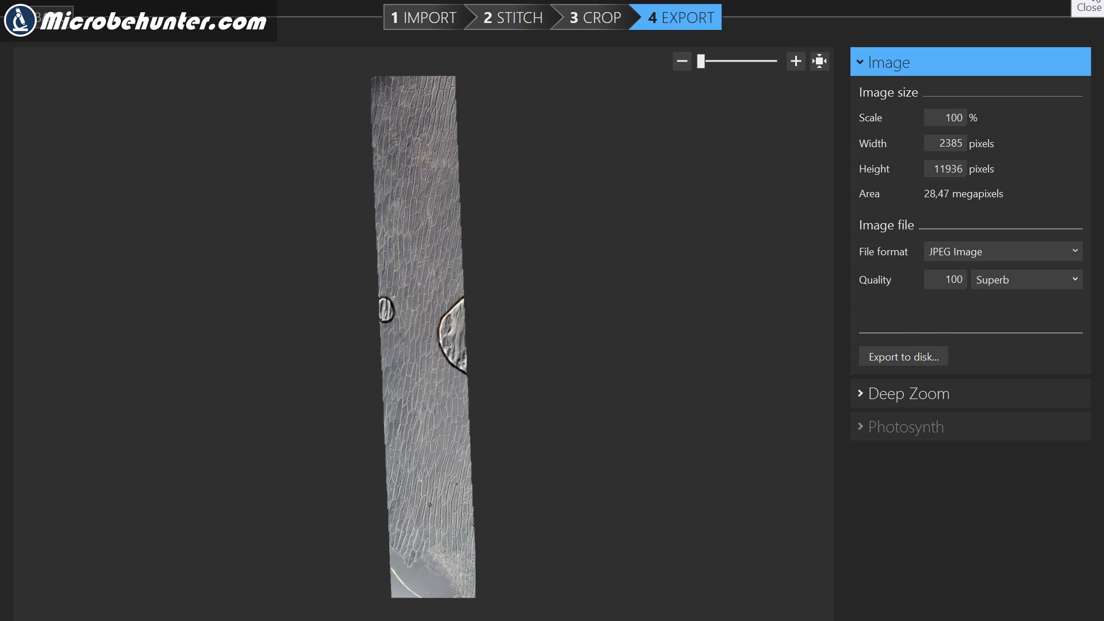
pyautogui.click(1096, 2)
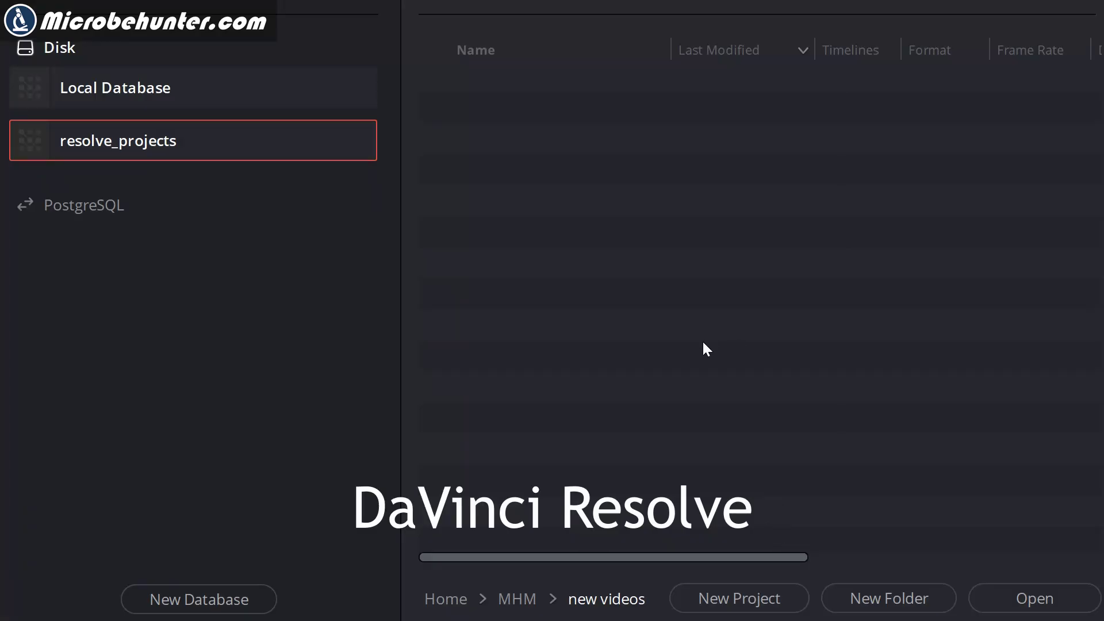
# In DaVinci Resolve, create a new project named "panning and zooming demo".
pyautogui.click(758, 601)
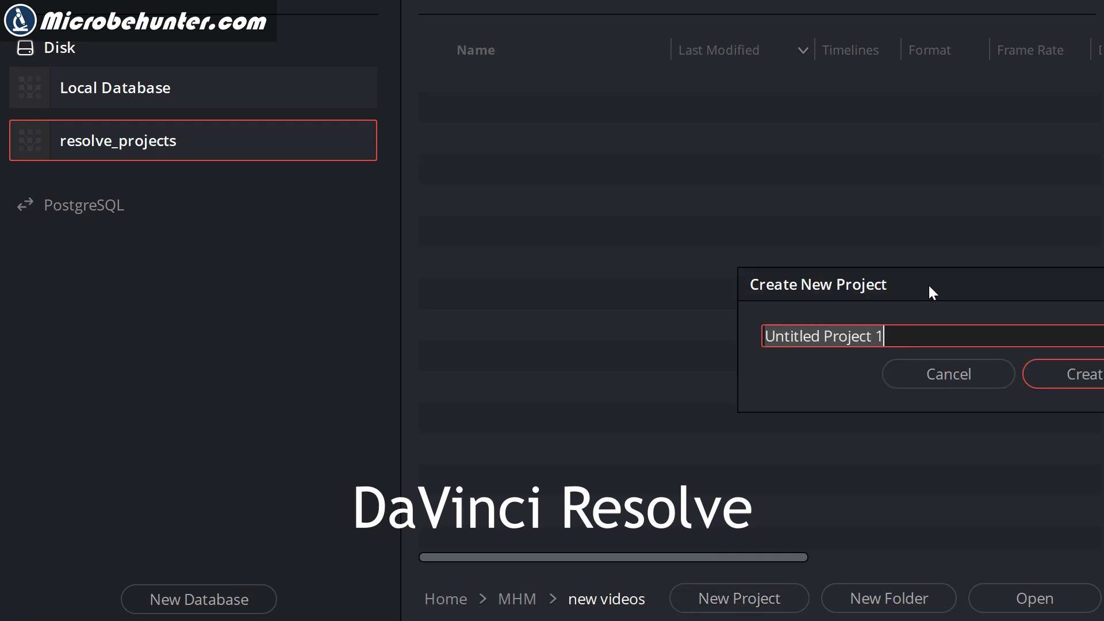
pyautogui.moveTo(928, 285); pyautogui.dragTo(761, 282)
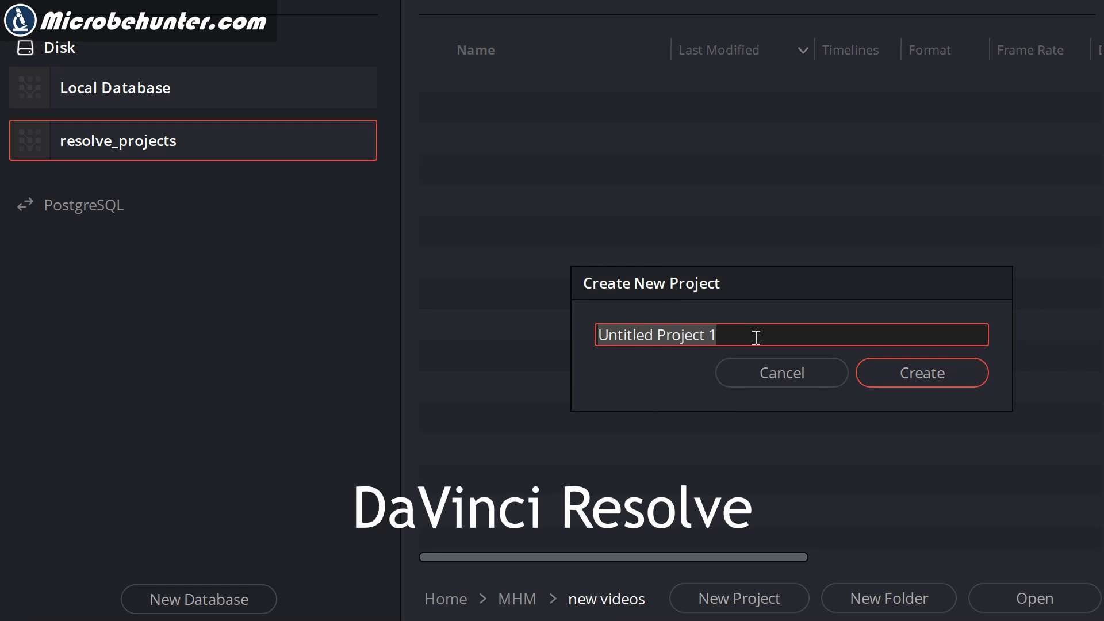
pyautogui.write('pan')
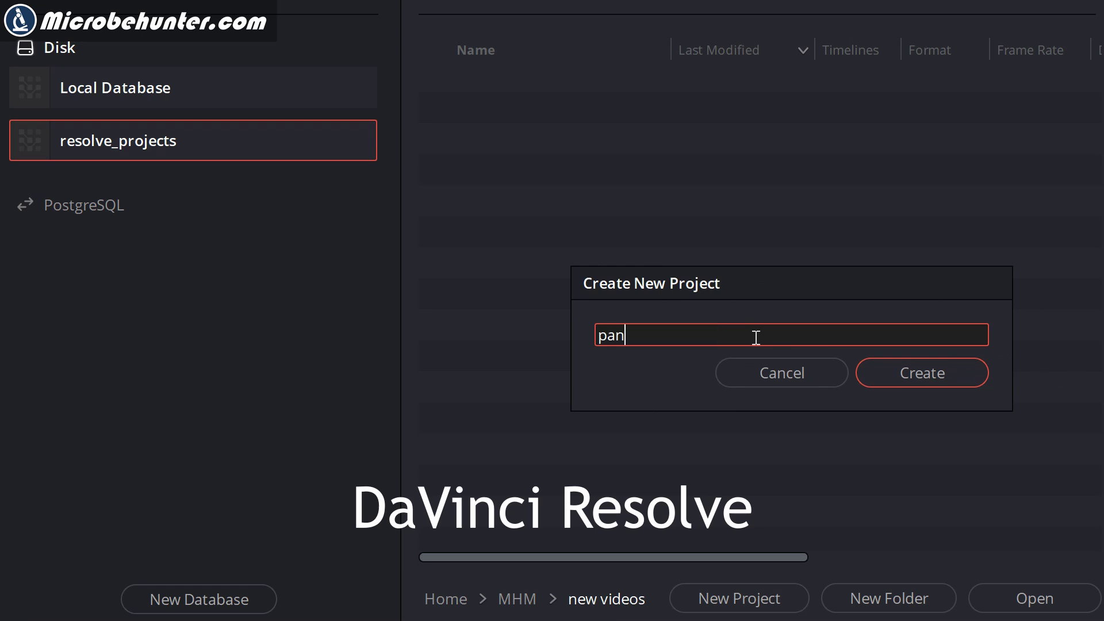
pyautogui.write('ning and zooming')
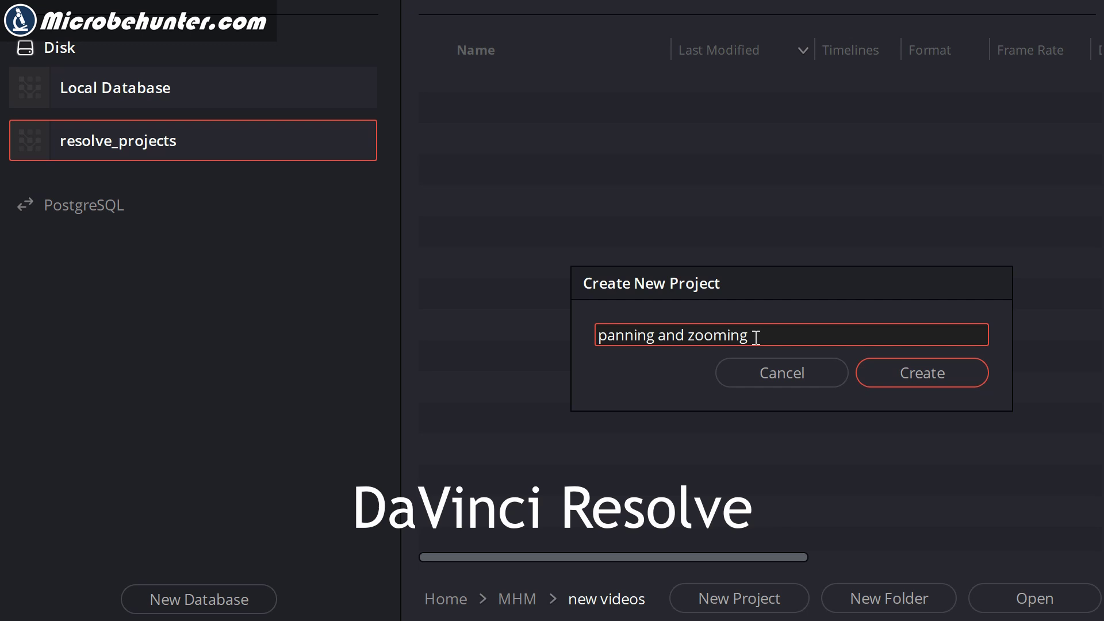
pyautogui.write(' demo')
pyautogui.click(887, 379)
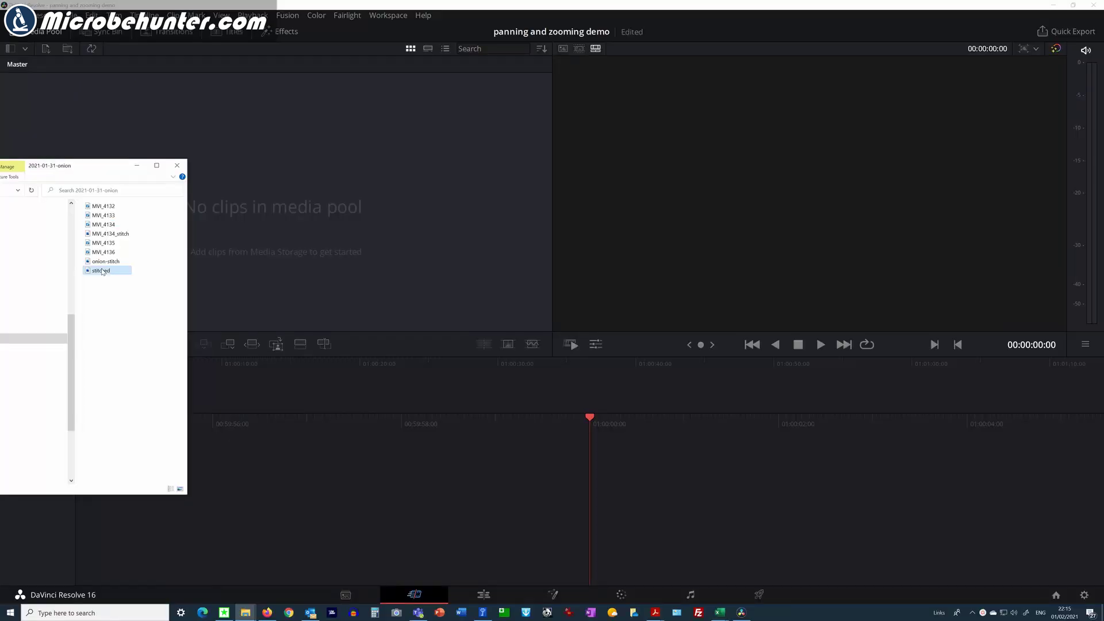
# Place the stitched image from the 2021-01-31-onion folder on the timeline and switch to the Edit page.
pyautogui.moveTo(104, 271); pyautogui.dragTo(424, 465)
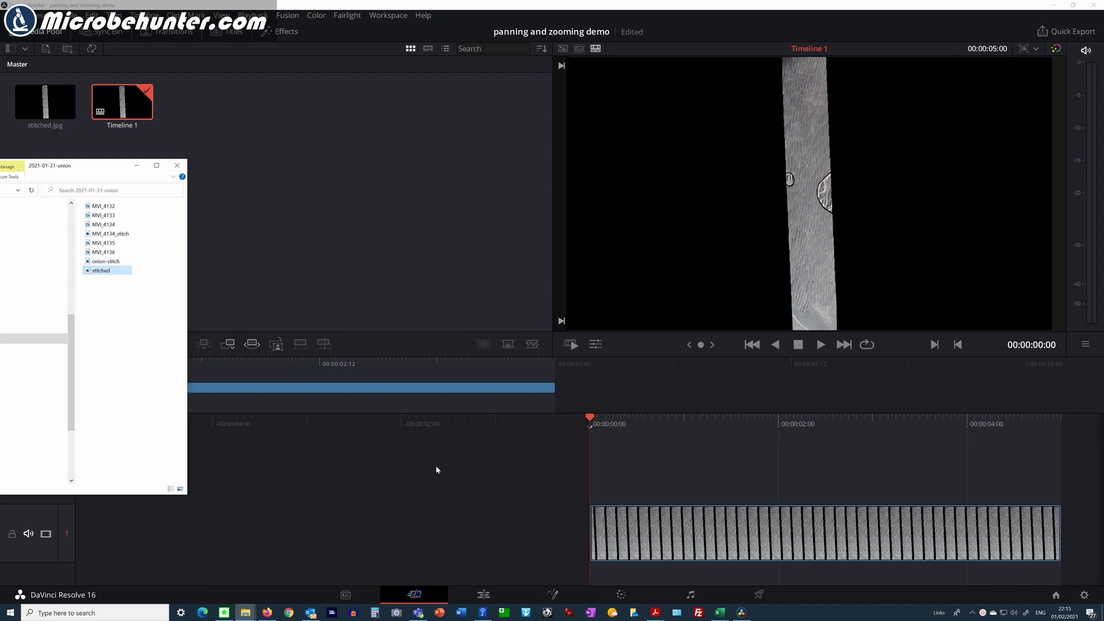
pyautogui.click(137, 166)
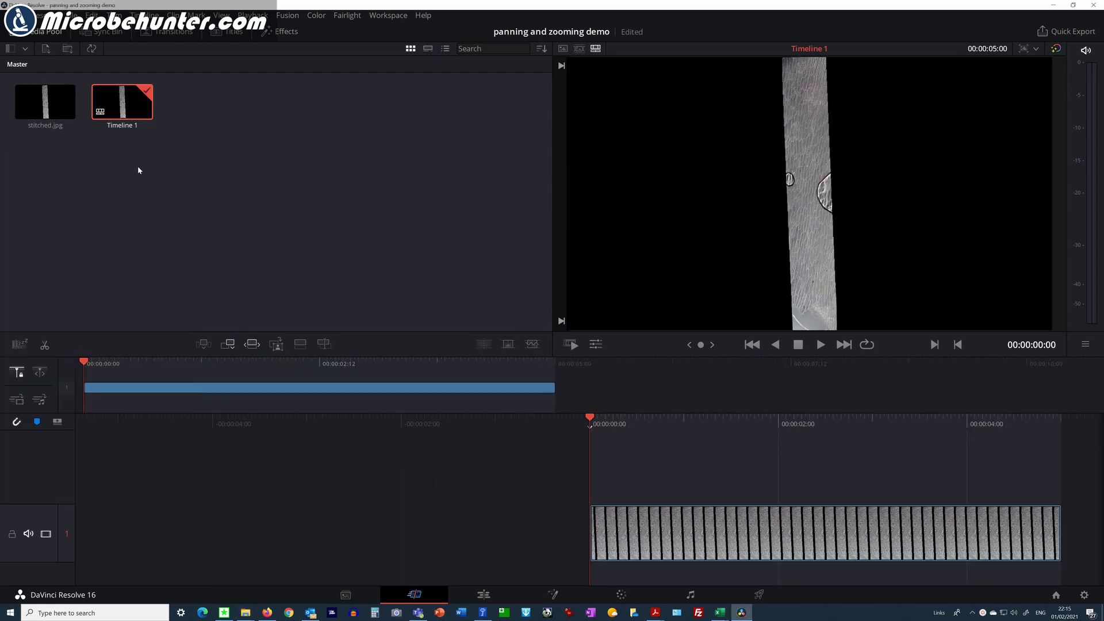
pyautogui.click(486, 598)
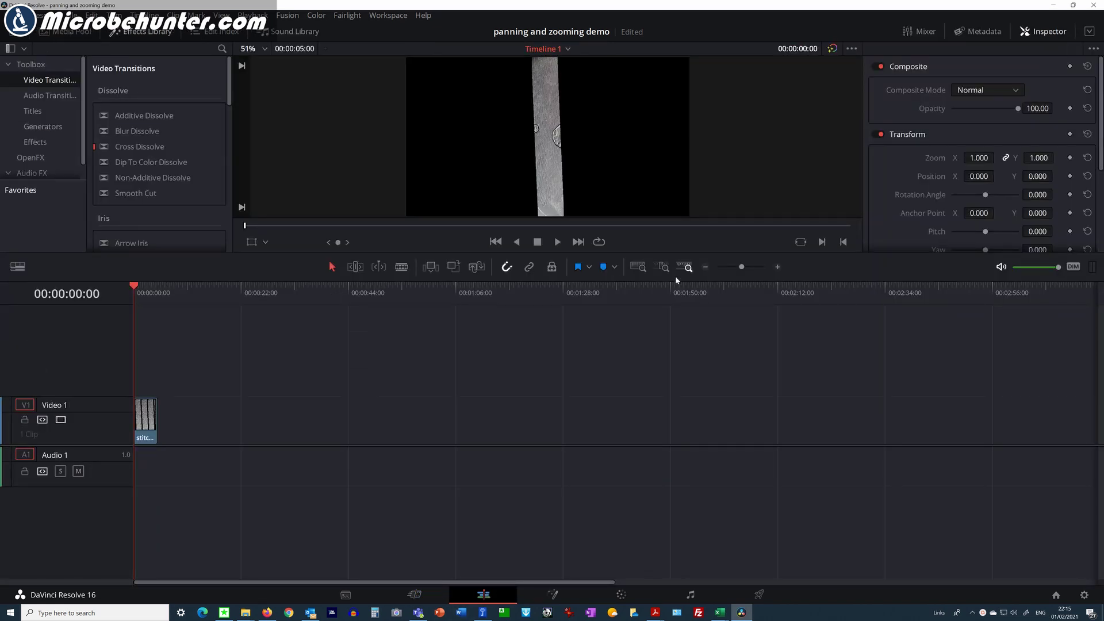
# Extend the stitched.jpg clip on the Video 1 track to a duration of 10 seconds.
pyautogui.moveTo(741, 267); pyautogui.dragTo(760, 268)
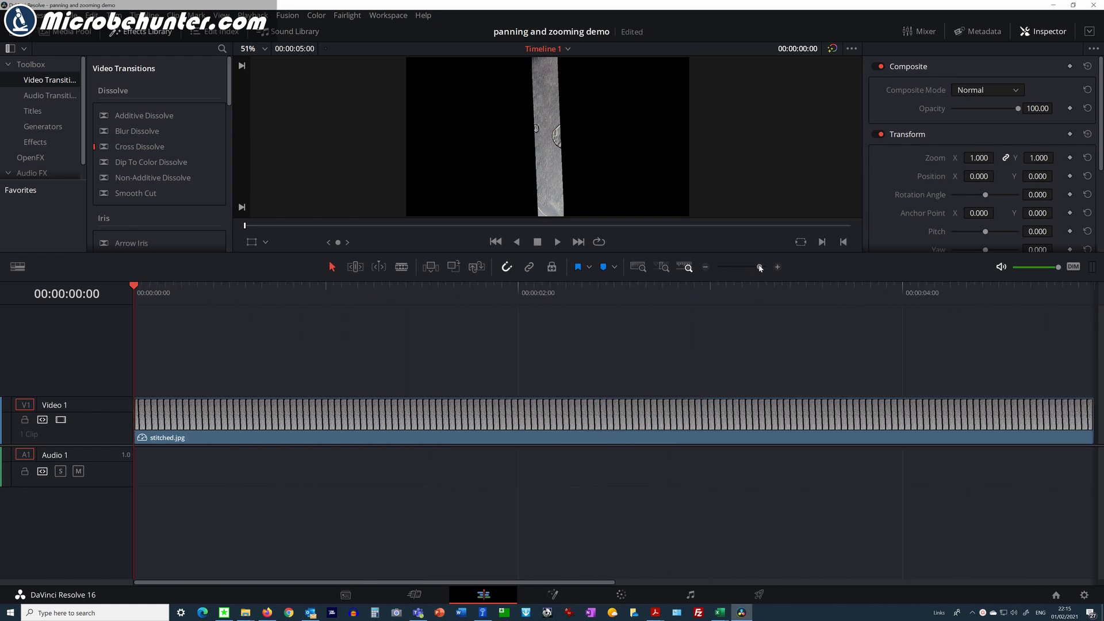
pyautogui.moveTo(203, 298); pyautogui.dragTo(125, 315)
pyautogui.moveTo(758, 269); pyautogui.dragTo(754, 268)
pyautogui.moveTo(495, 419); pyautogui.dragTo(862, 414)
# At the clip's first frame, set Zoom to 11.660 and Position to X 217, Y -4320, and keyframe both.
pyautogui.click(809, 302)
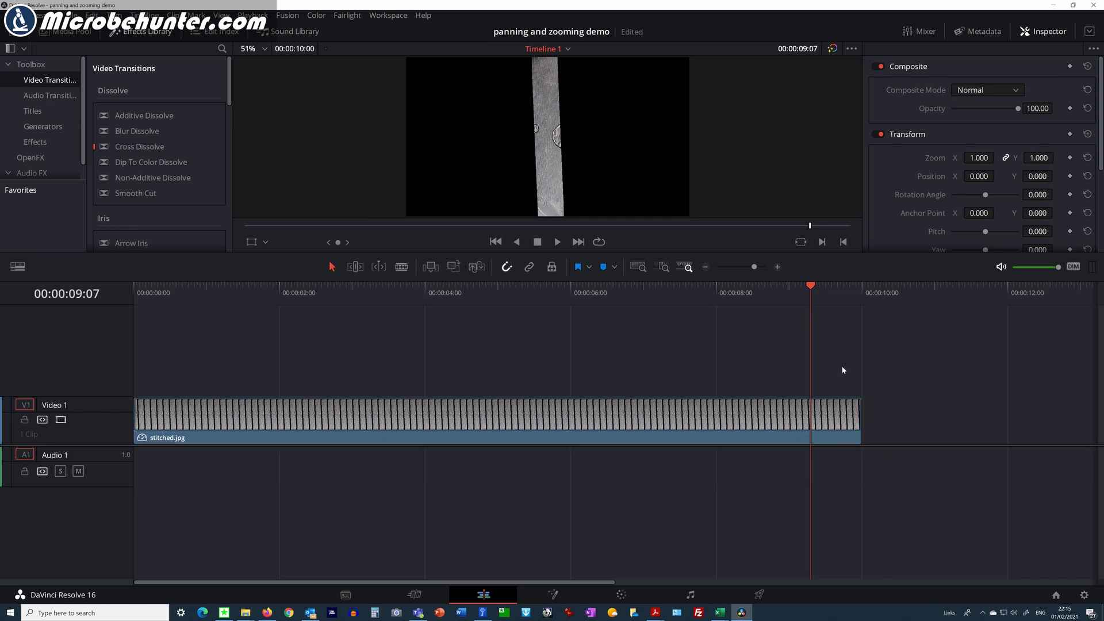
pyautogui.click(798, 288)
pyautogui.moveTo(799, 287); pyautogui.dragTo(127, 301)
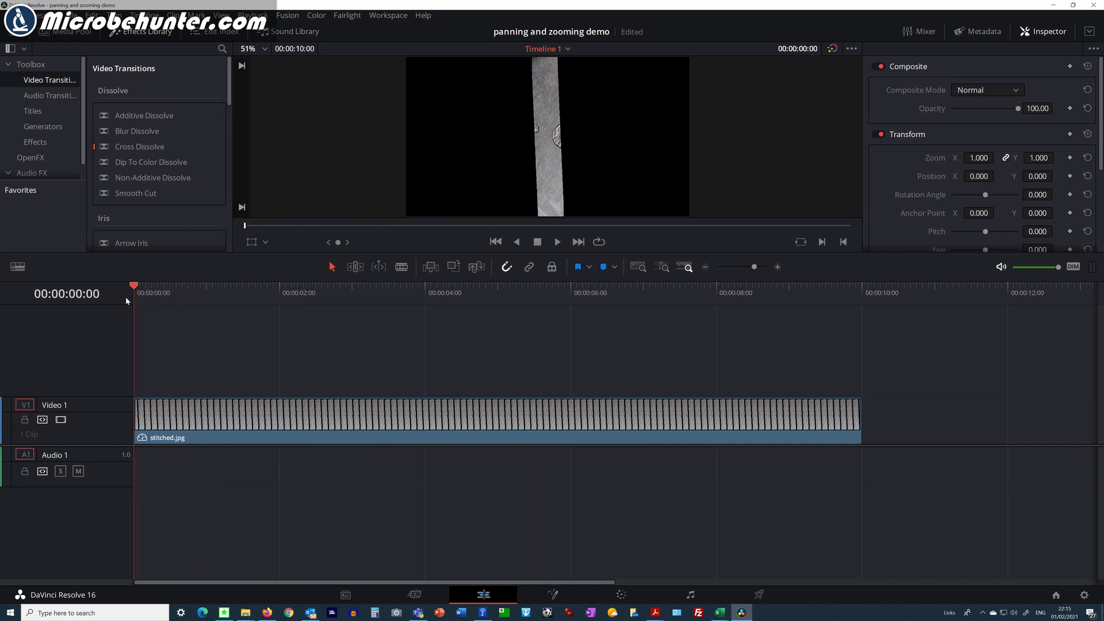
pyautogui.click(1043, 31)
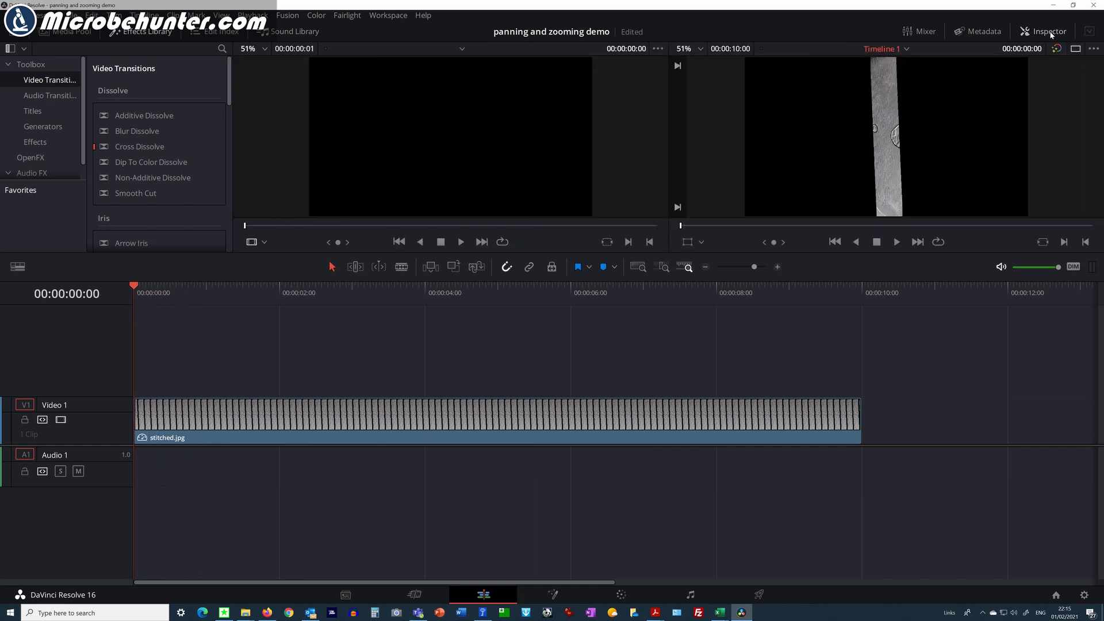
pyautogui.click(1050, 31)
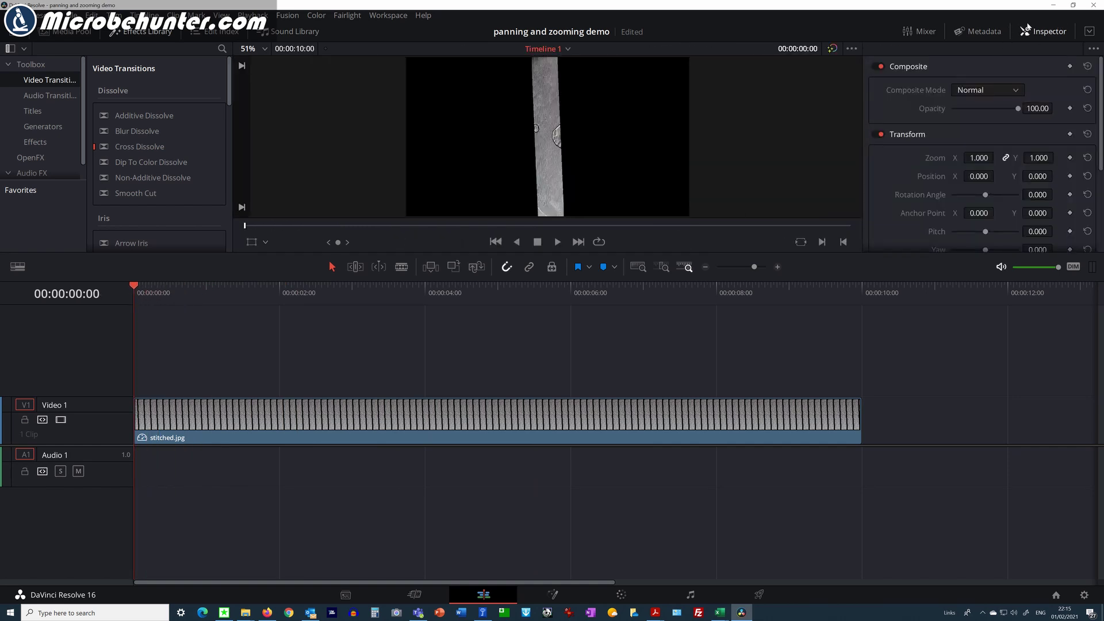
pyautogui.click(979, 157)
pyautogui.write('1.62')
pyautogui.press('Return')
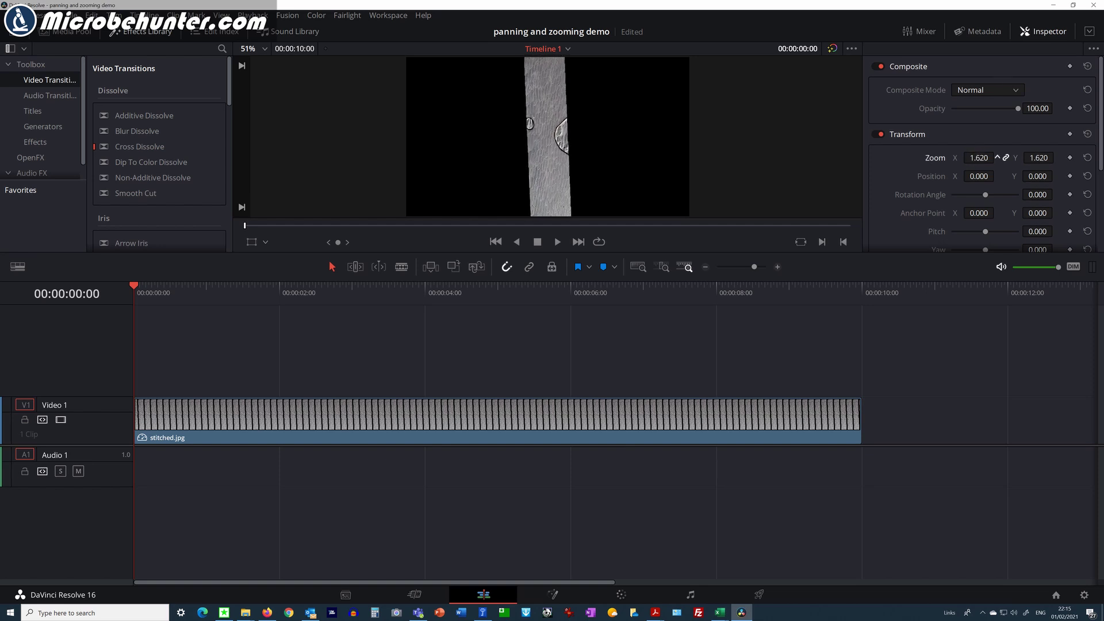
pyautogui.moveTo(979, 157); pyautogui.dragTo(998, 175)
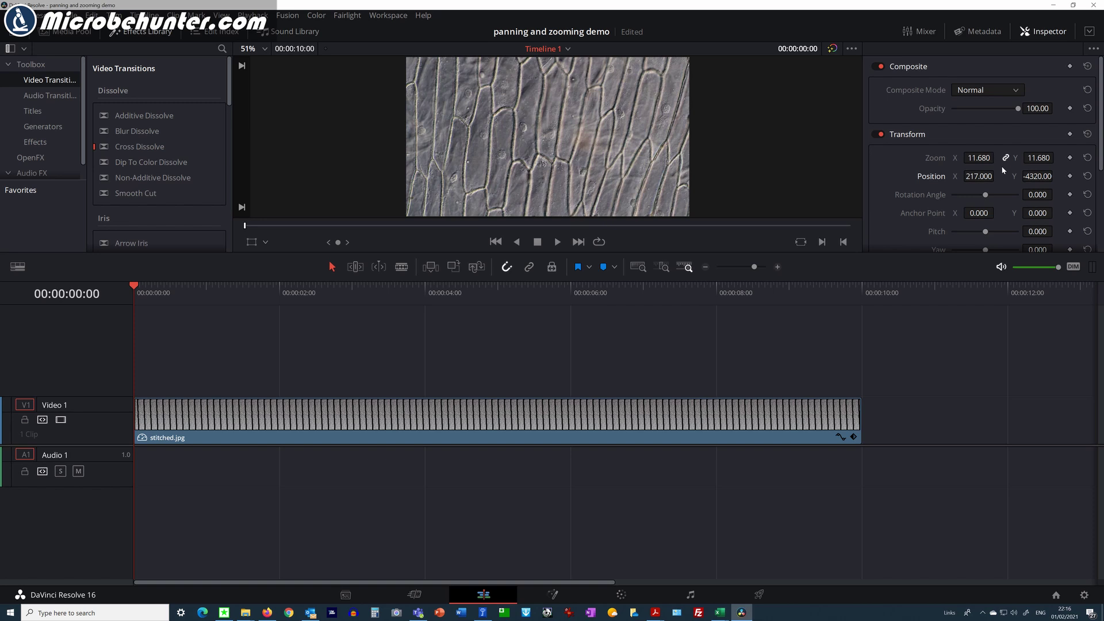
pyautogui.moveTo(989, 156)
pyautogui.mouseDown()
pyautogui.moveTo(973, 155)
pyautogui.moveTo(997, 157)
pyautogui.mouseUp()
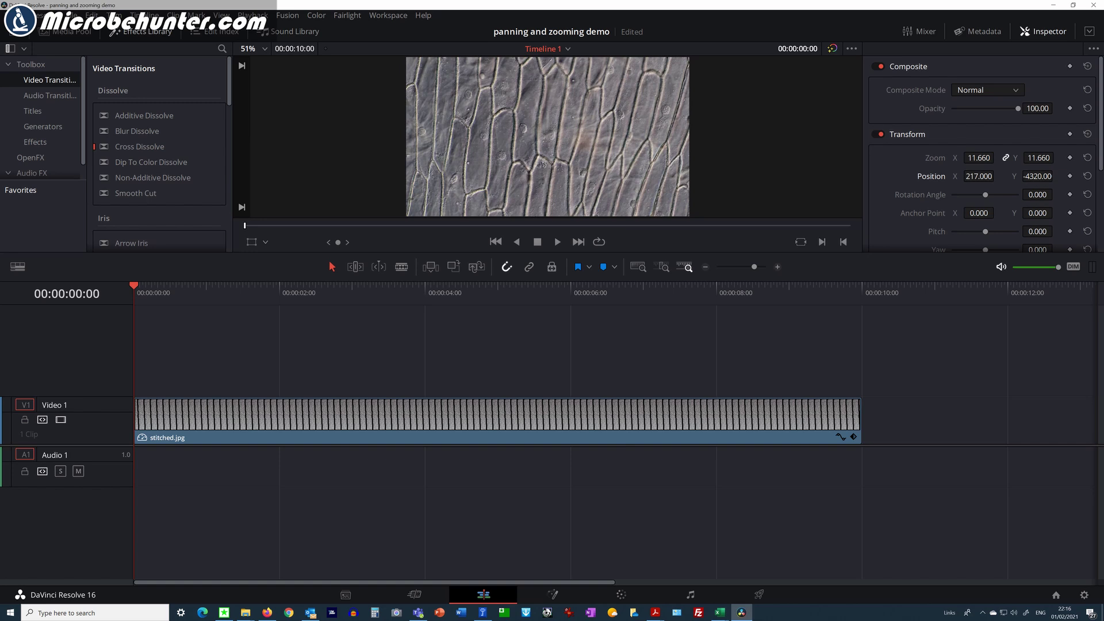
pyautogui.click(1070, 158)
pyautogui.click(1070, 177)
# At the clip's last frame, 00:00:09:23, set Position to X -194, Y 4320 and Zoom to 35.510.
pyautogui.moveTo(134, 286); pyautogui.dragTo(861, 309)
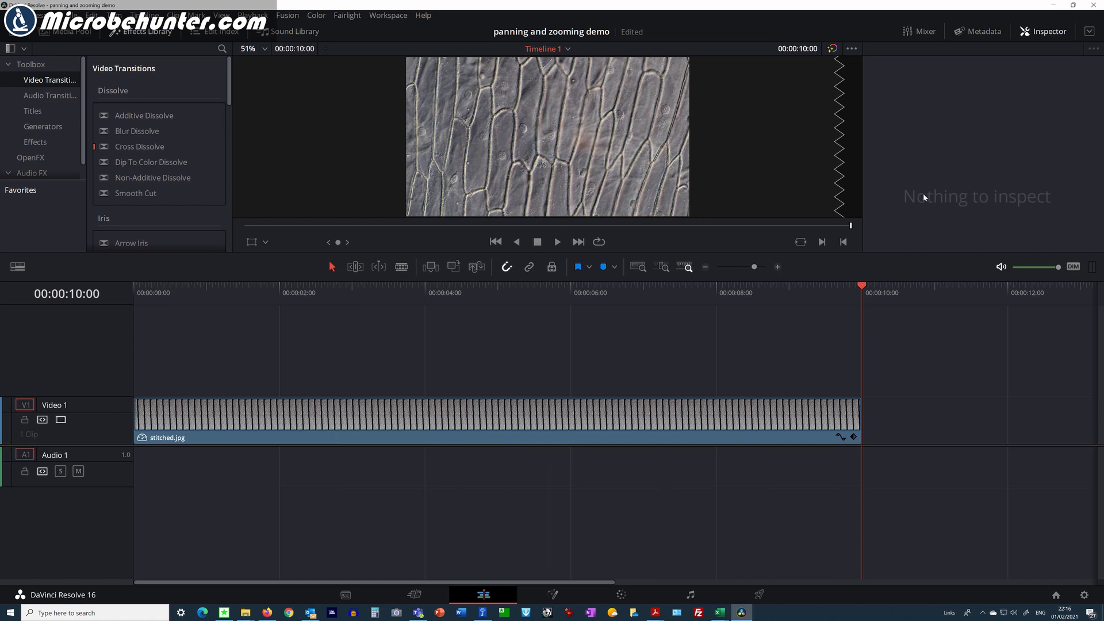
pyautogui.press('Left')
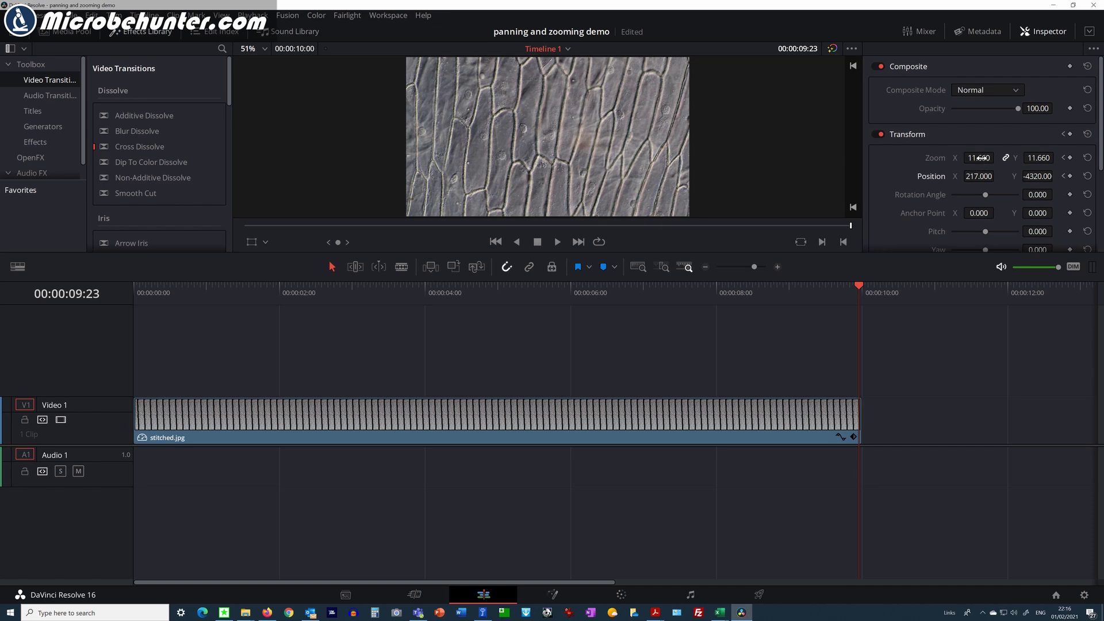
pyautogui.moveTo(1035, 176); pyautogui.dragTo(1056, 176)
pyautogui.moveTo(599, 213); pyautogui.dragTo(602, 97)
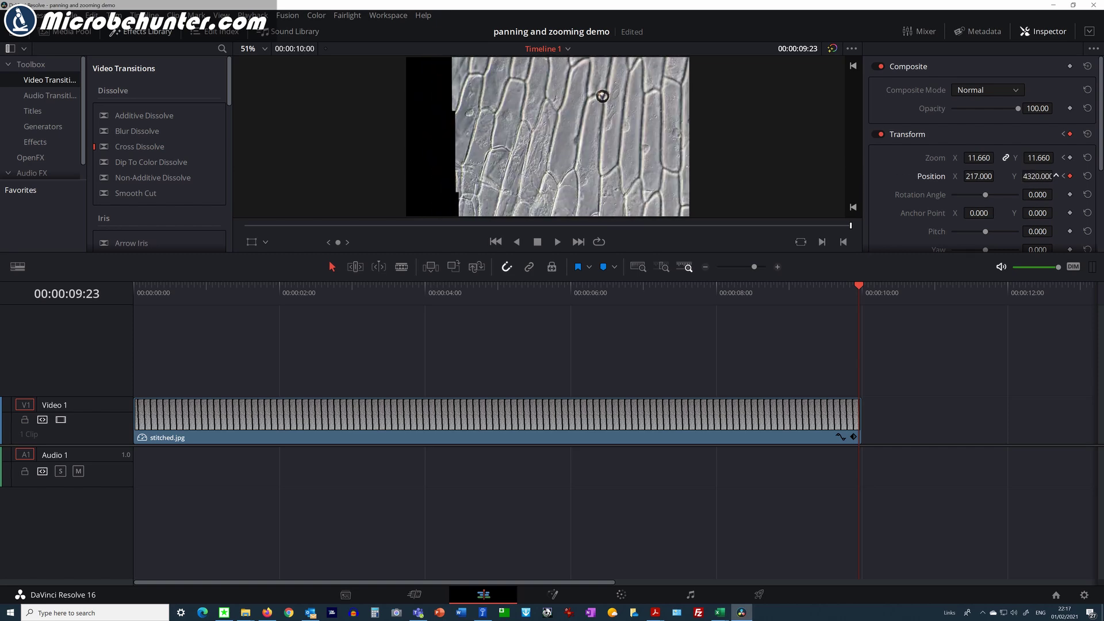
pyautogui.moveTo(978, 176); pyautogui.dragTo(912, 175)
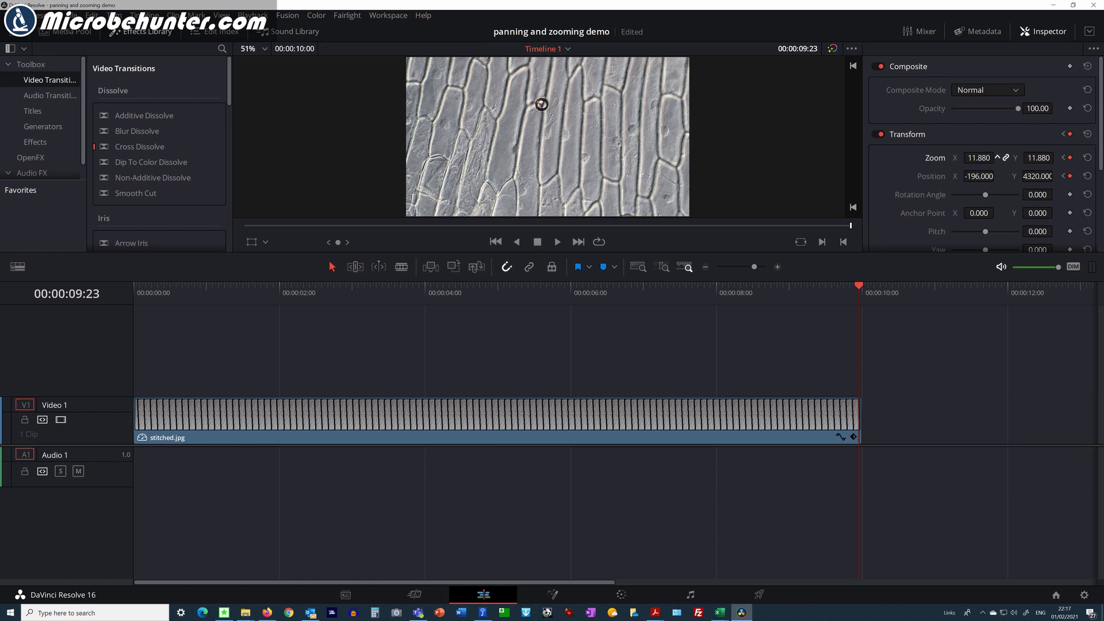
pyautogui.moveTo(977, 158); pyautogui.dragTo(1020, 158)
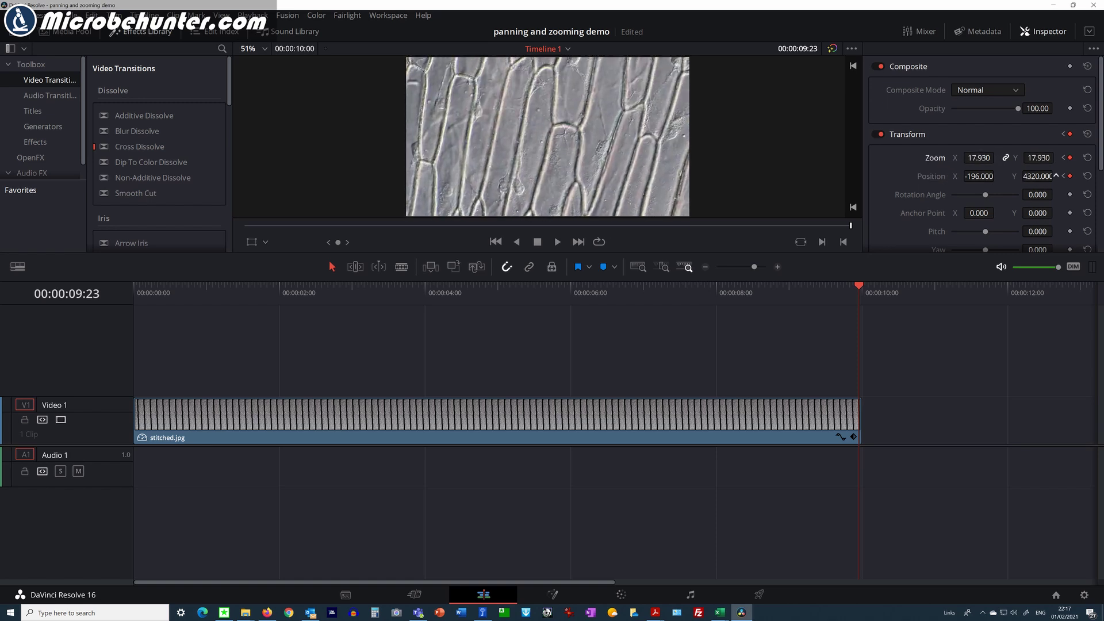
pyautogui.moveTo(966, 163); pyautogui.dragTo(998, 157)
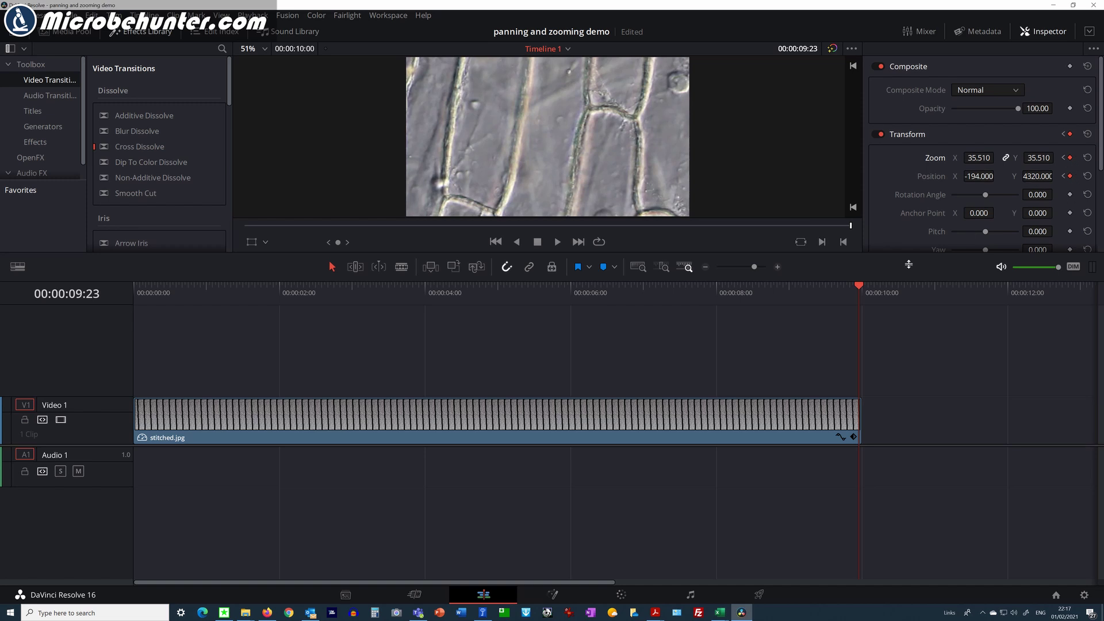
# On the Deliver page, choose the YouTube 1080p preset, name the output panning in F:\MHM\2021-02-01_panning and set the format to MP4.
pyautogui.moveTo(860, 285); pyautogui.dragTo(136, 367)
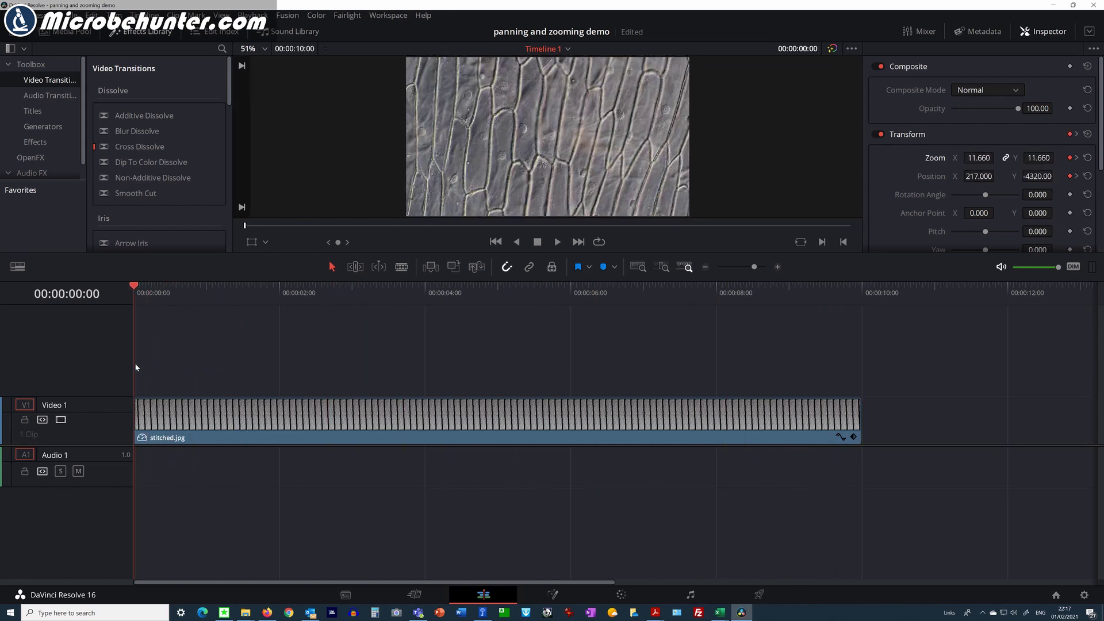
pyautogui.click(763, 594)
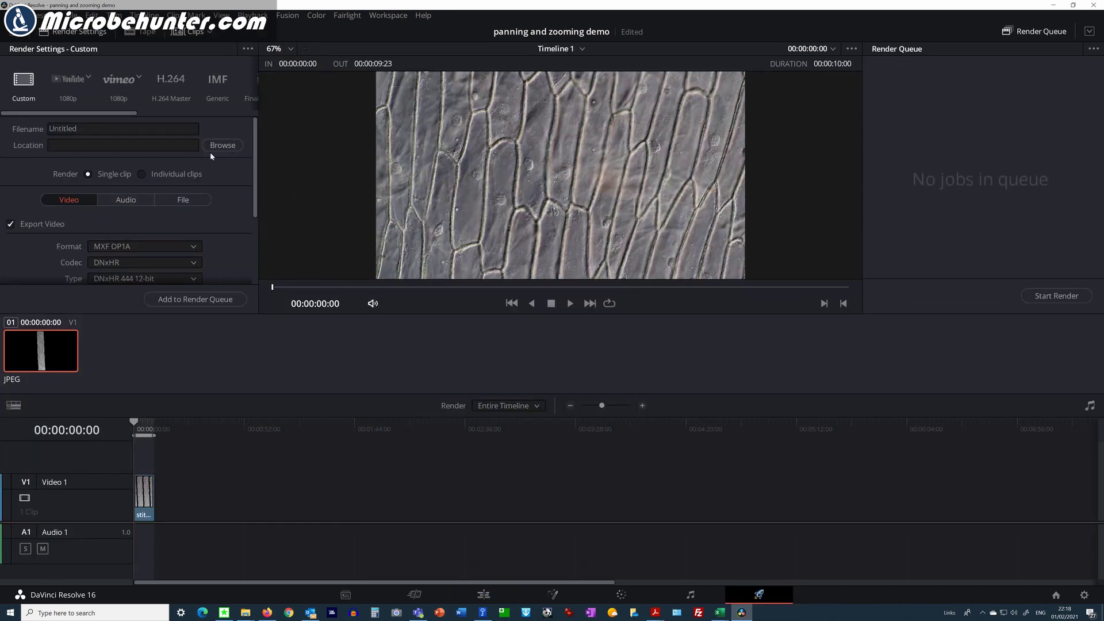
pyautogui.click(68, 84)
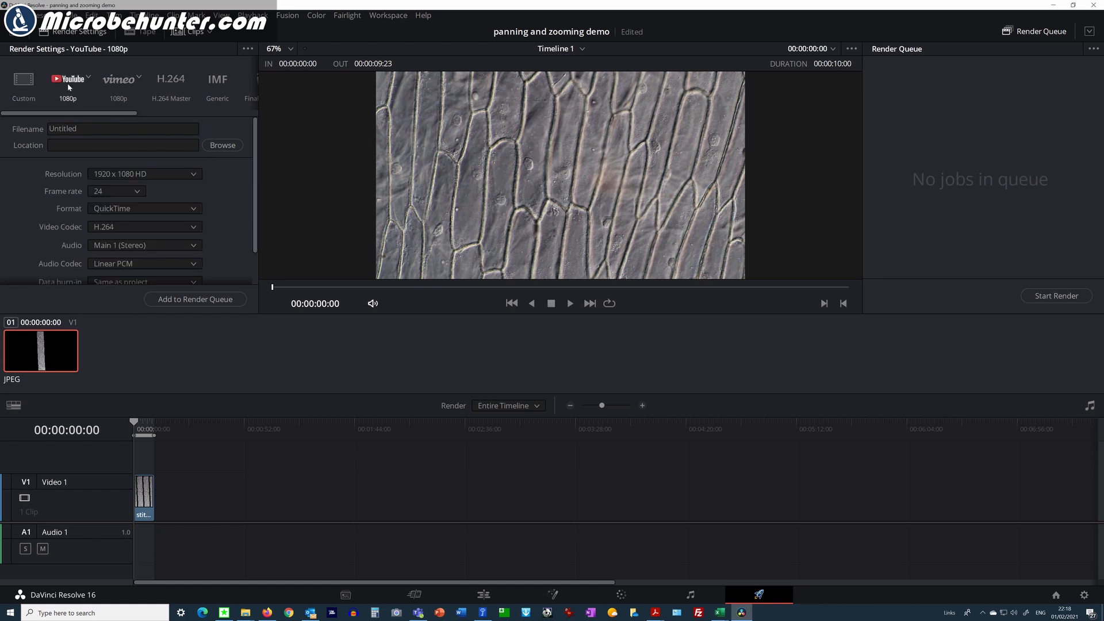
pyautogui.click(221, 145)
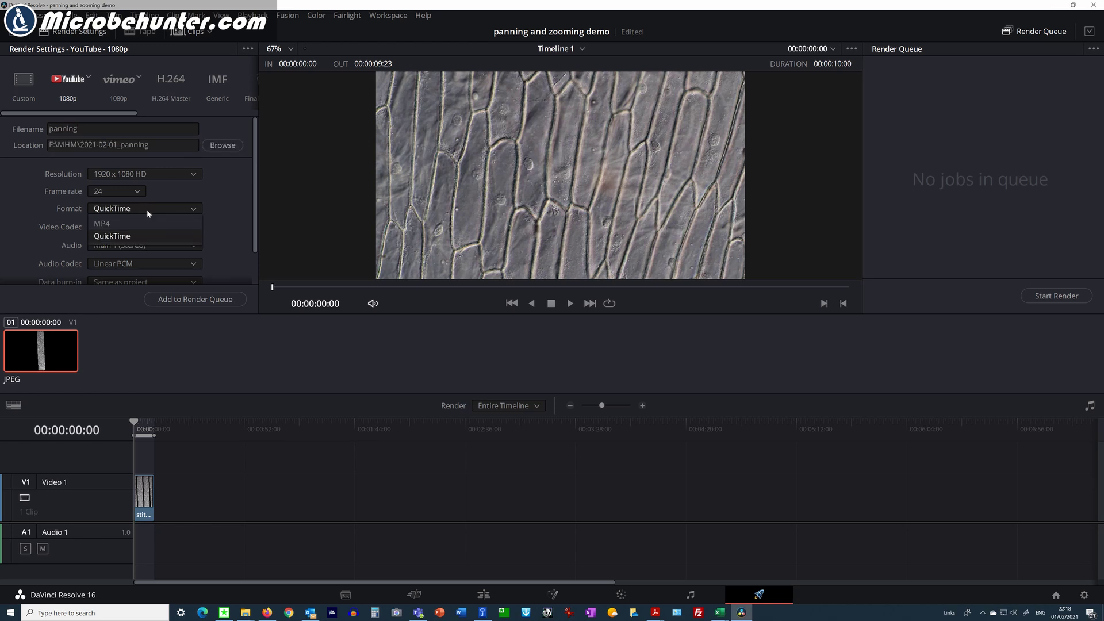
pyautogui.click(147, 209)
pyautogui.click(130, 221)
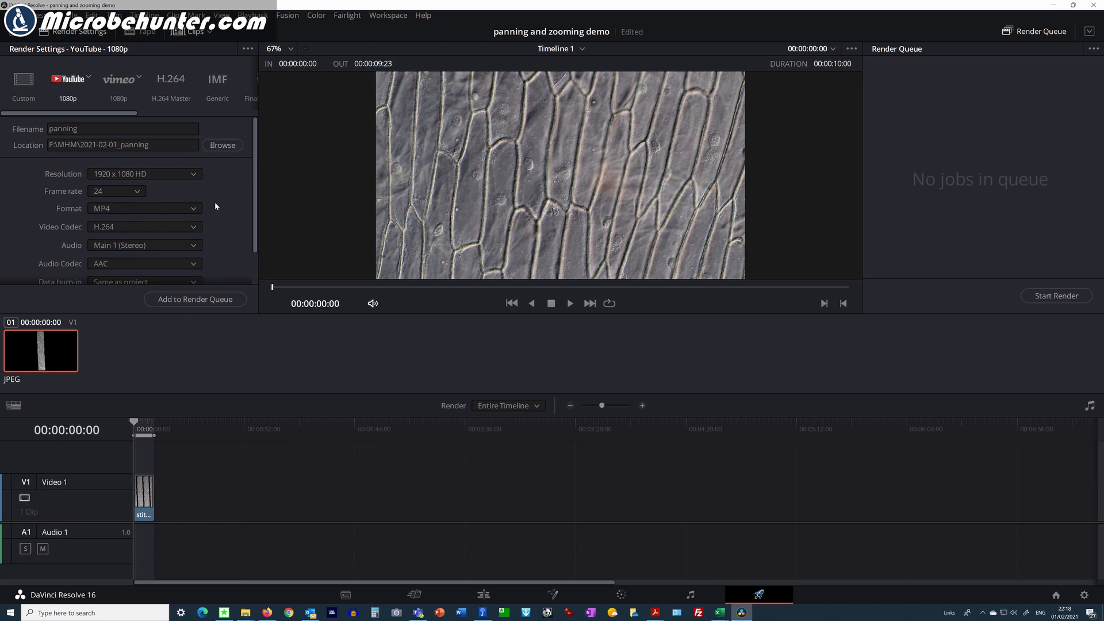
# Add the panning.mp4 job to the render queue and start rendering it.
pyautogui.scroll(-2, 256, 200)
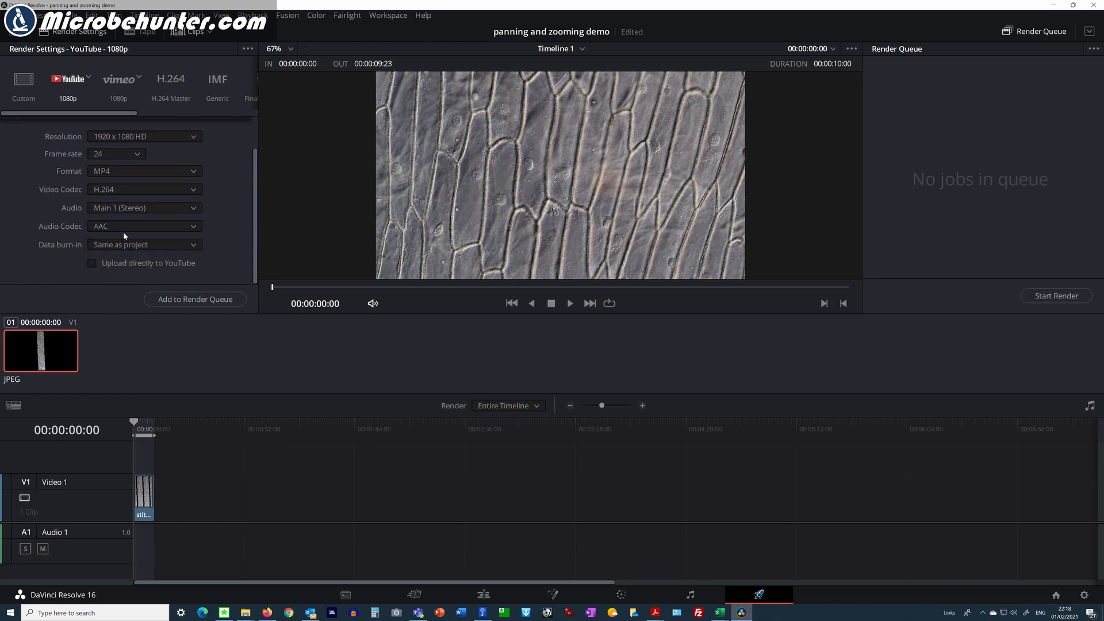
pyautogui.click(190, 300)
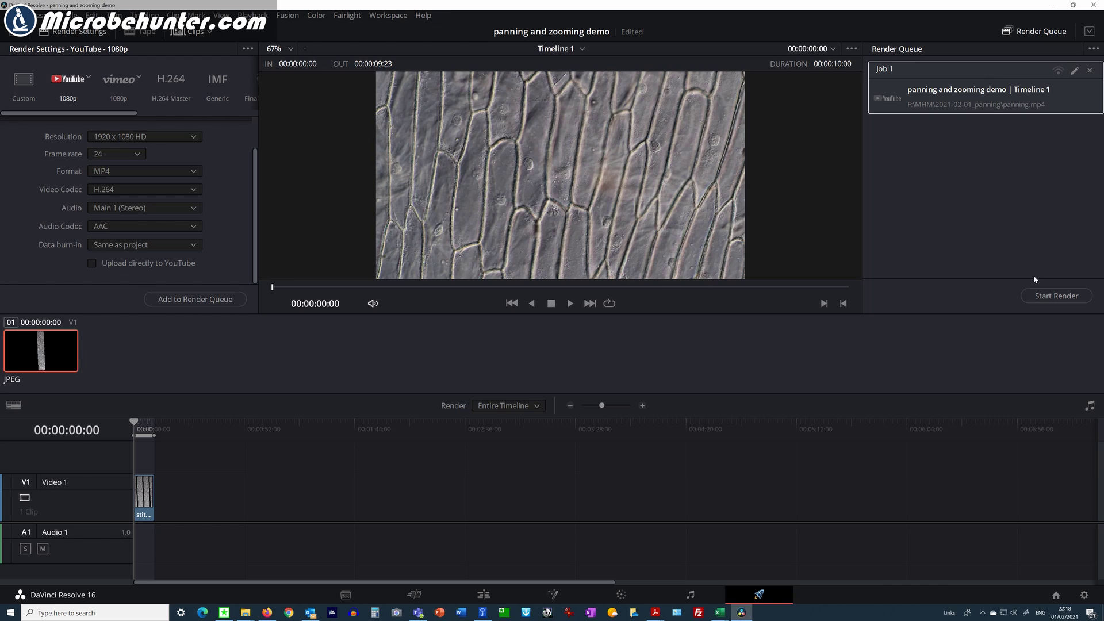
pyautogui.click(1047, 299)
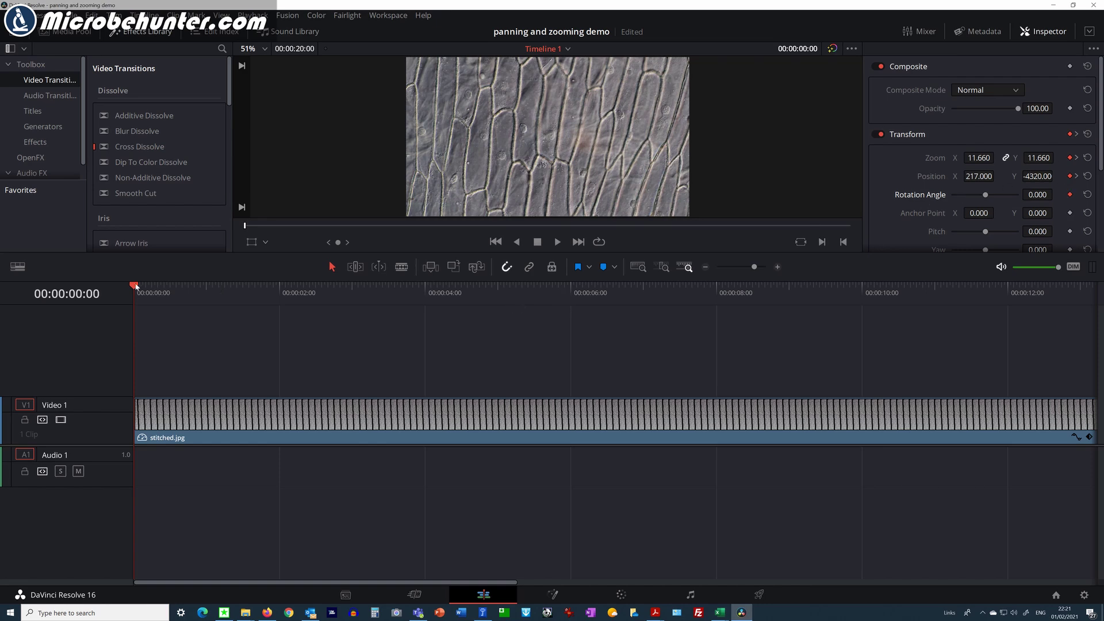
# At the extended clip's last frame, 00:00:19:23, keyframe Rotation Angle at 46.960 and set Zoom to 44.290.
pyautogui.moveTo(135, 286); pyautogui.dragTo(1009, 373)
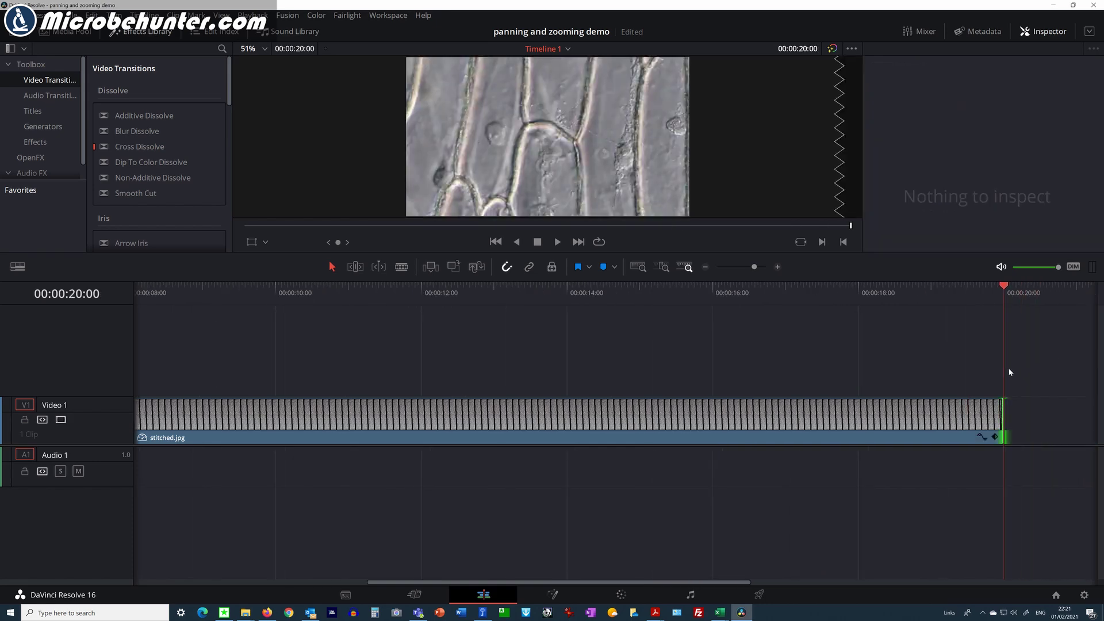
pyautogui.press('Left')
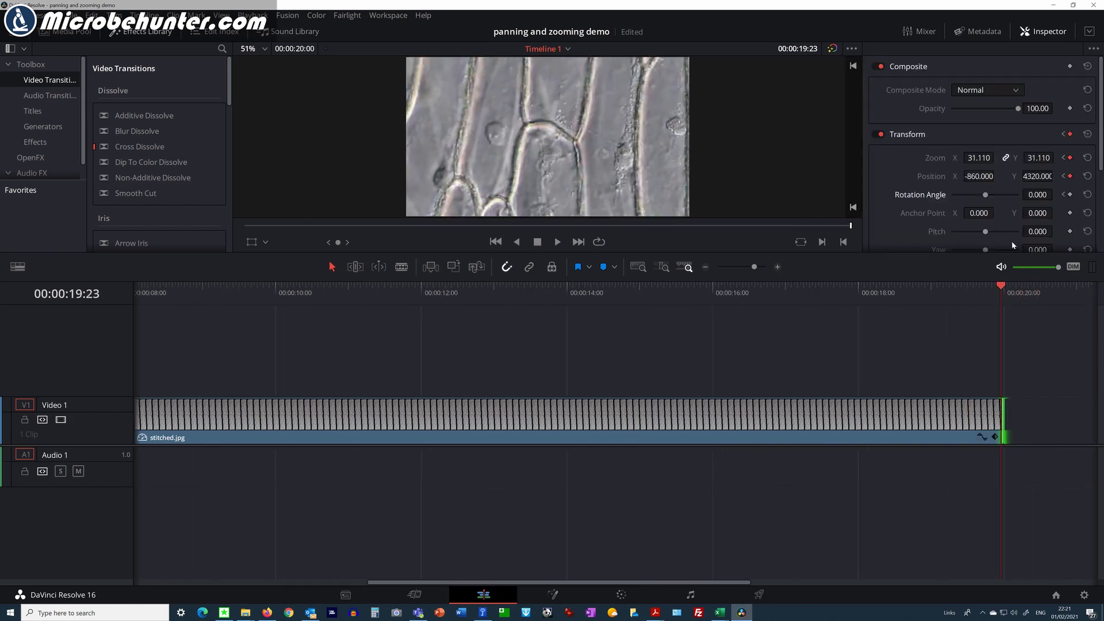
pyautogui.click(1070, 195)
pyautogui.moveTo(986, 195); pyautogui.dragTo(990, 197)
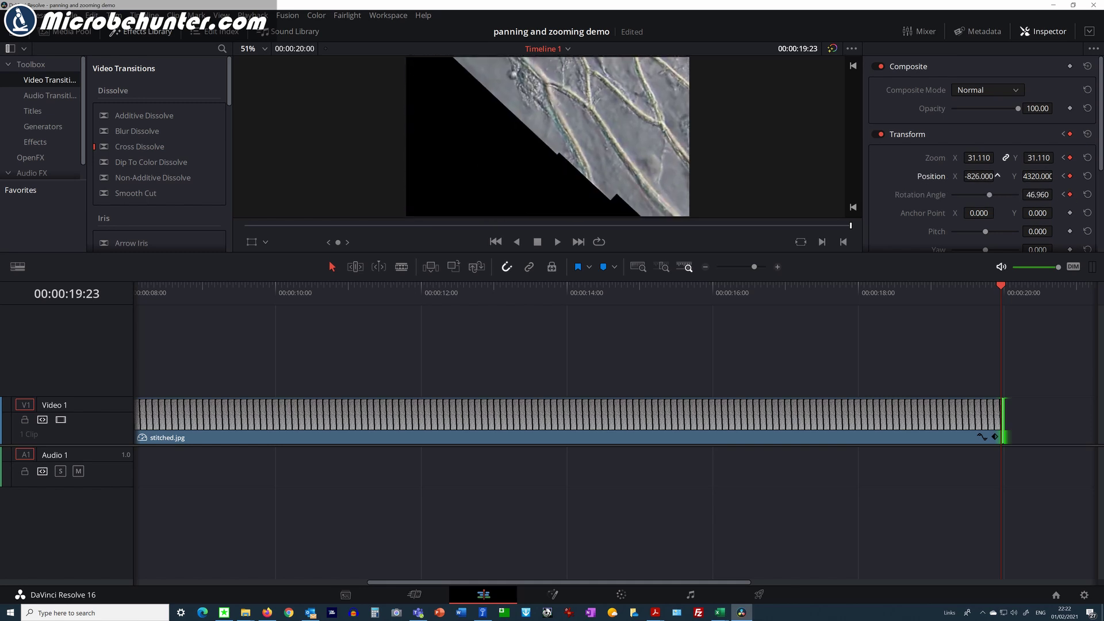
pyautogui.moveTo(980, 158); pyautogui.dragTo(998, 157)
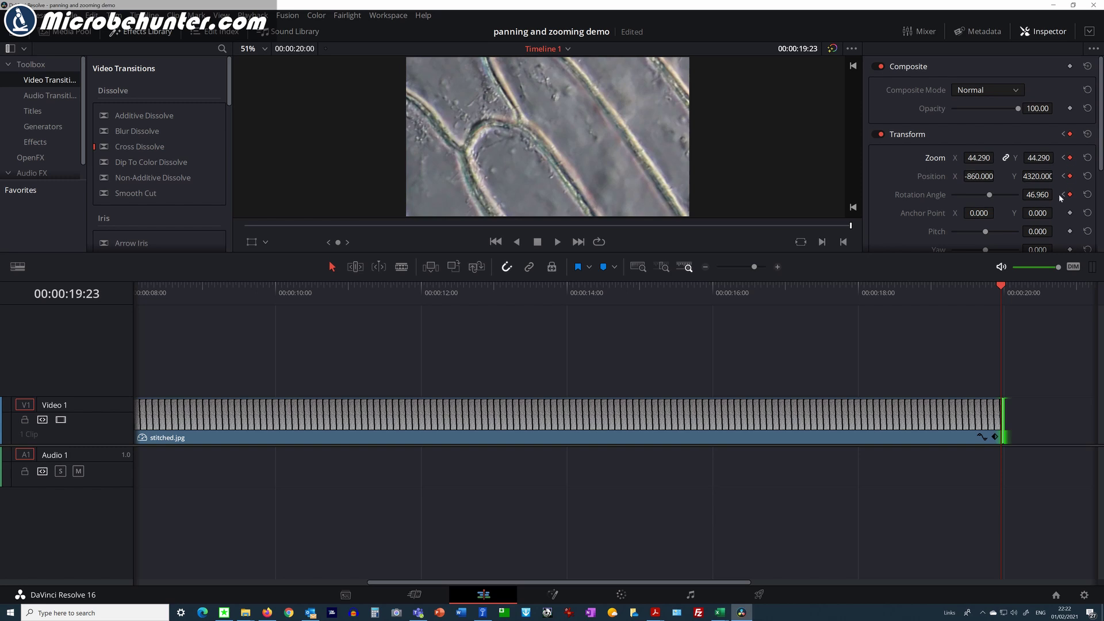
# Queue the rotated version with the same render settings, replacing the existing panning.mp4, and start rendering it.
pyautogui.moveTo(1003, 285); pyautogui.dragTo(129, 227)
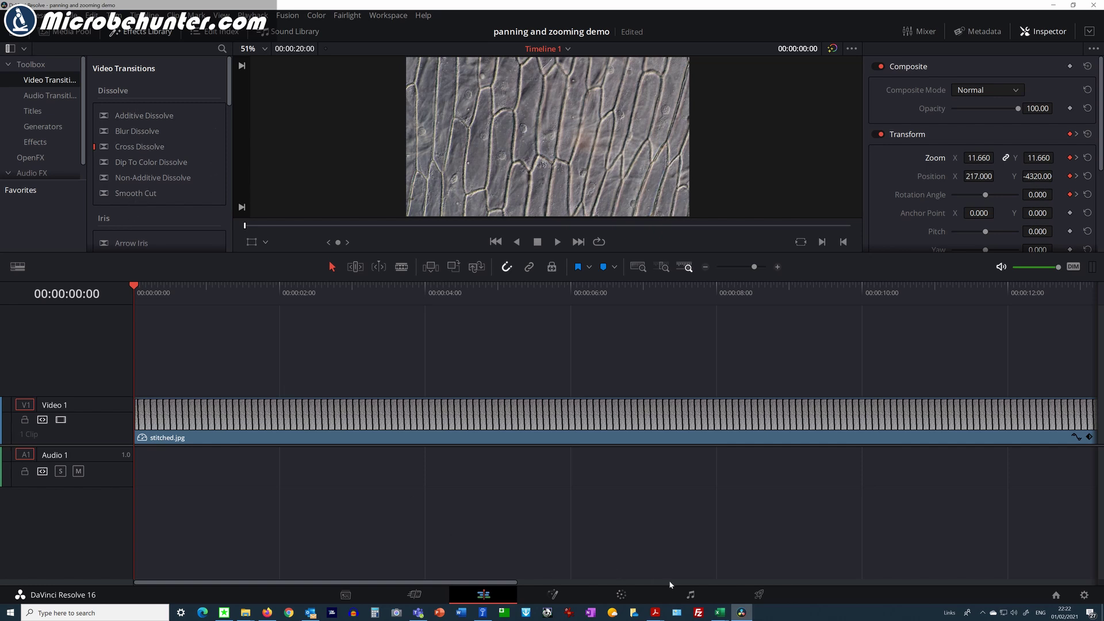
pyautogui.click(759, 594)
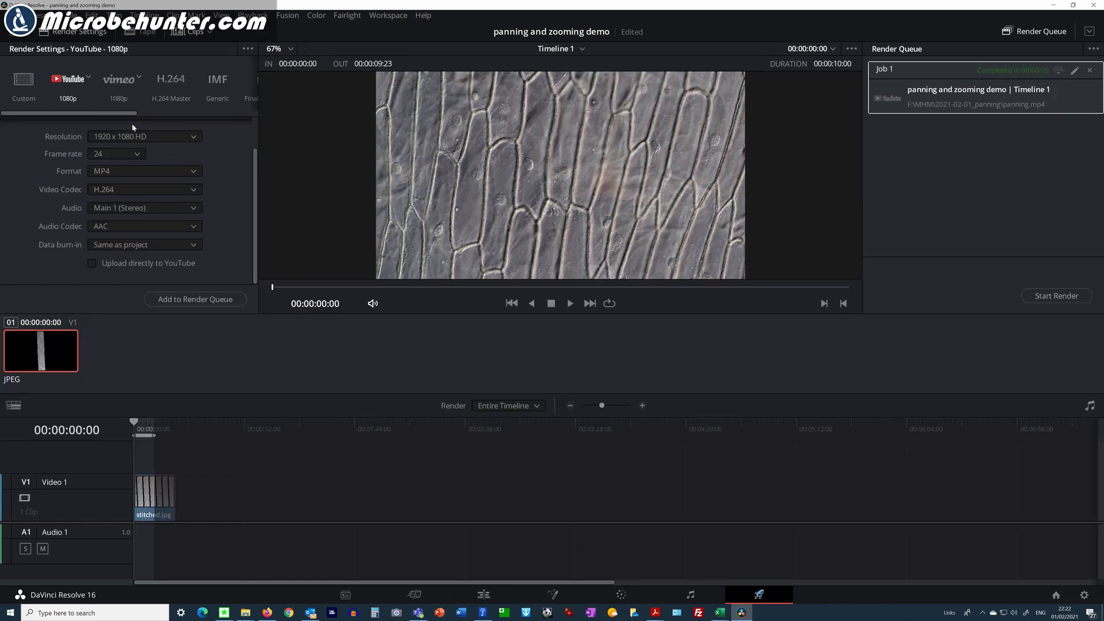
pyautogui.click(205, 299)
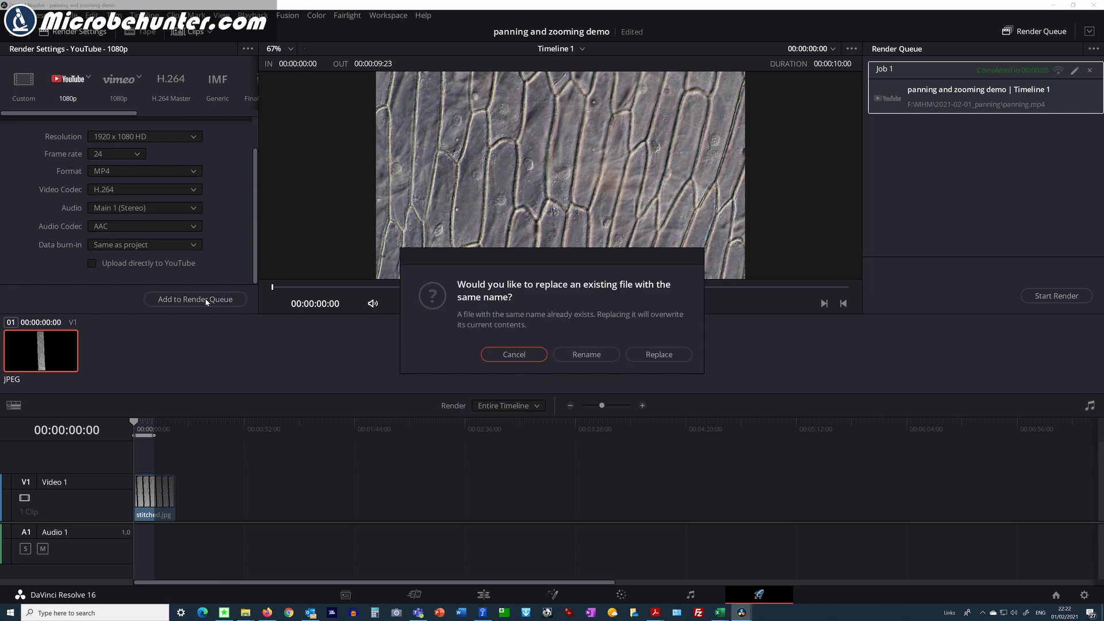
pyautogui.click(653, 357)
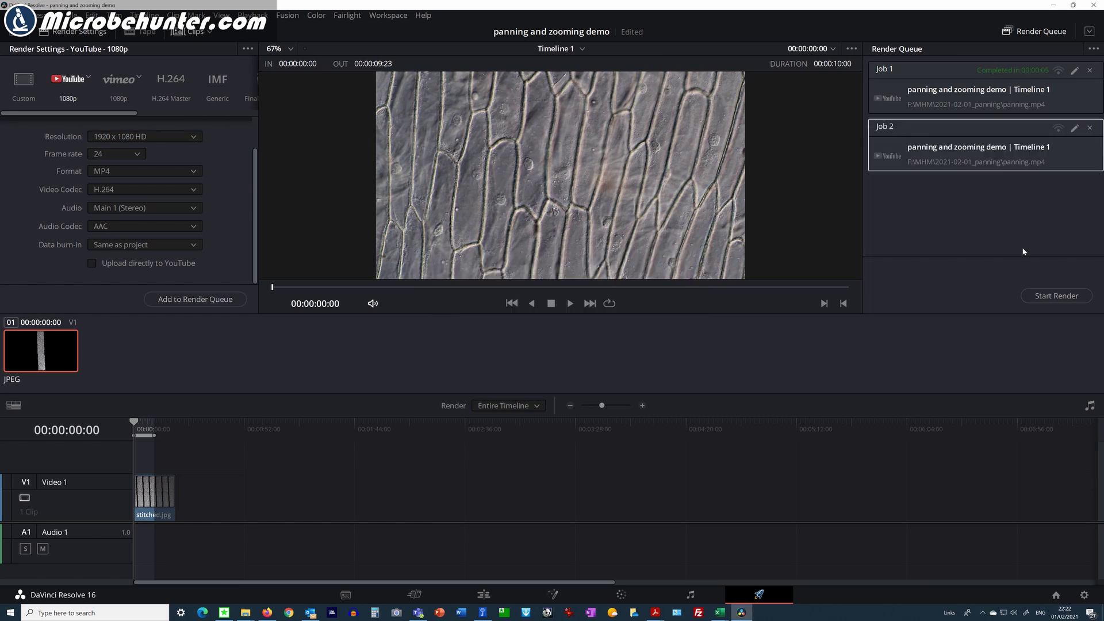
pyautogui.click(1064, 296)
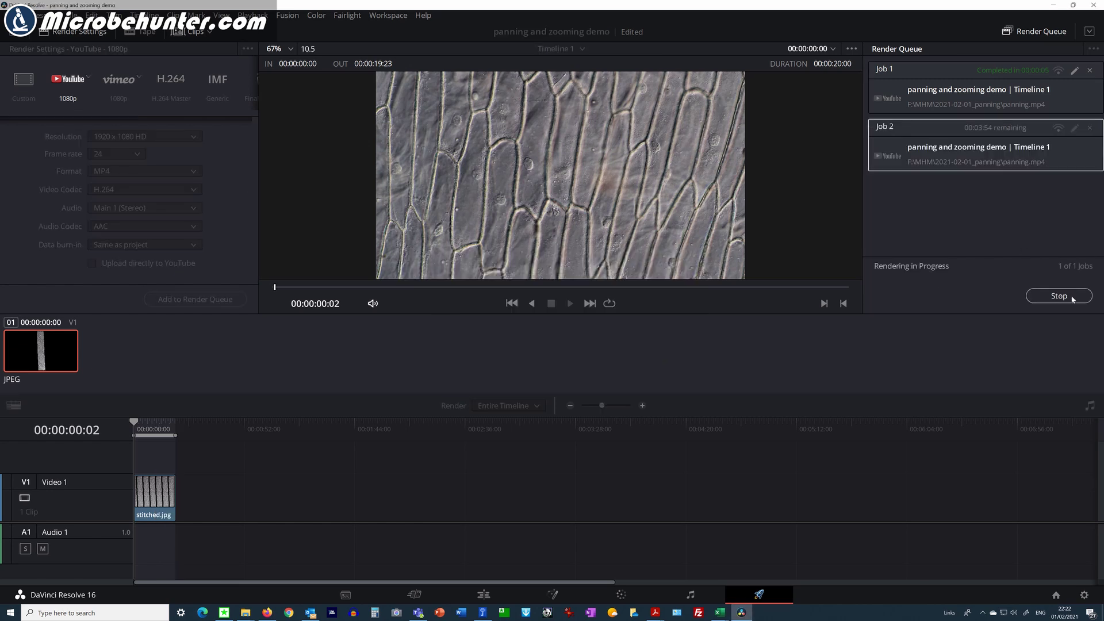